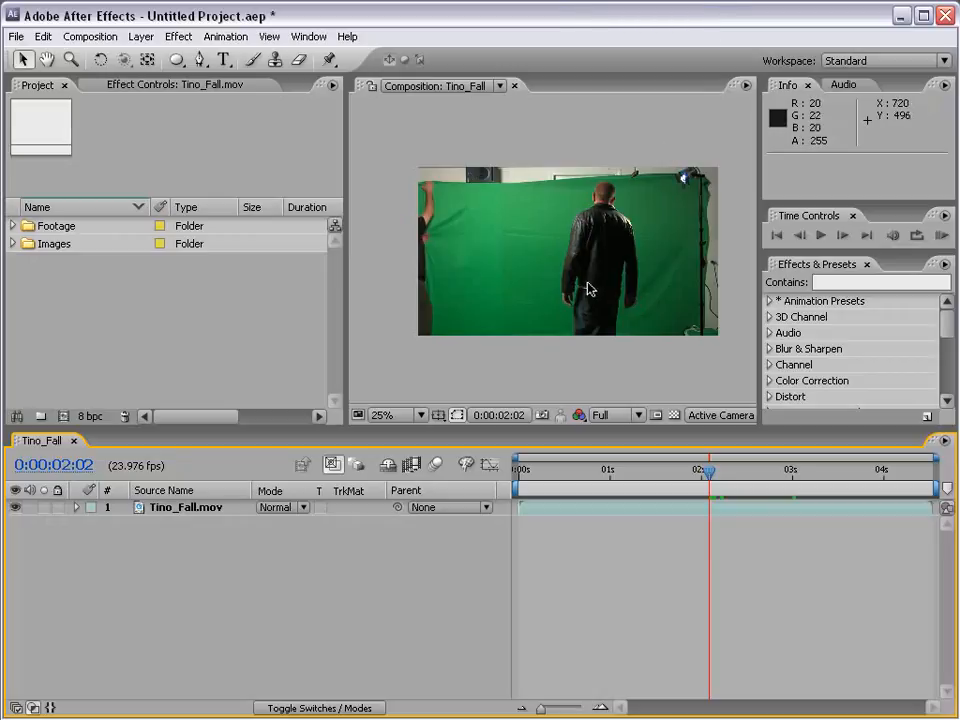
Step: Open the Time Stretch settings for the Tino_Fall.mov layer and enter a stretch factor of 200%
{"action": "left_click_drag", "start_coordinate": [710, 476], "coordinate": [739, 485]}
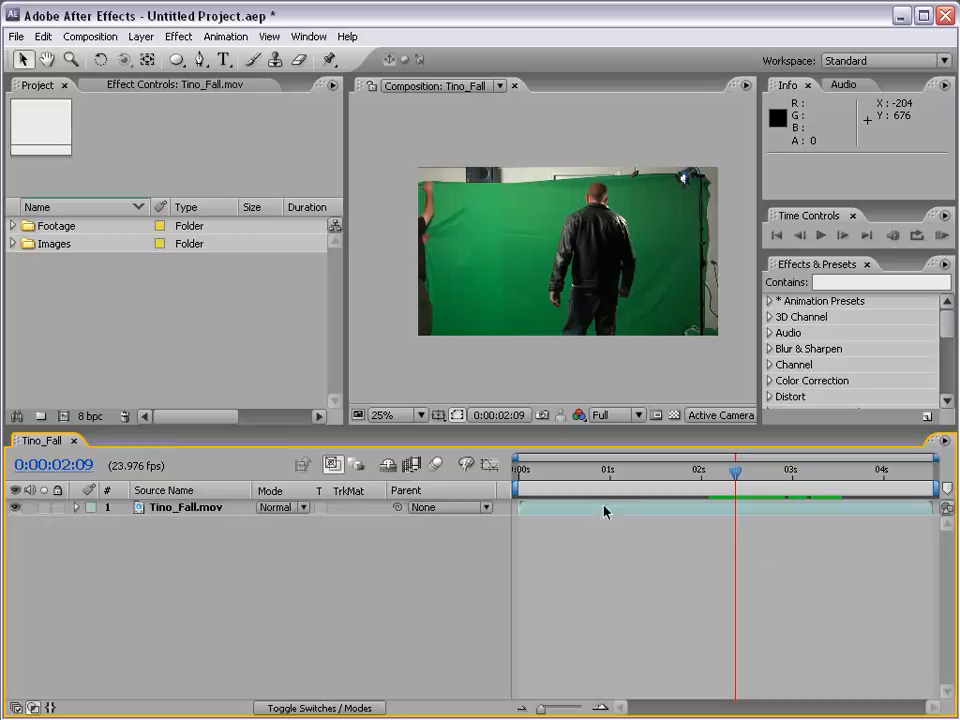
{"action": "left_click", "coordinate": [529, 510]}
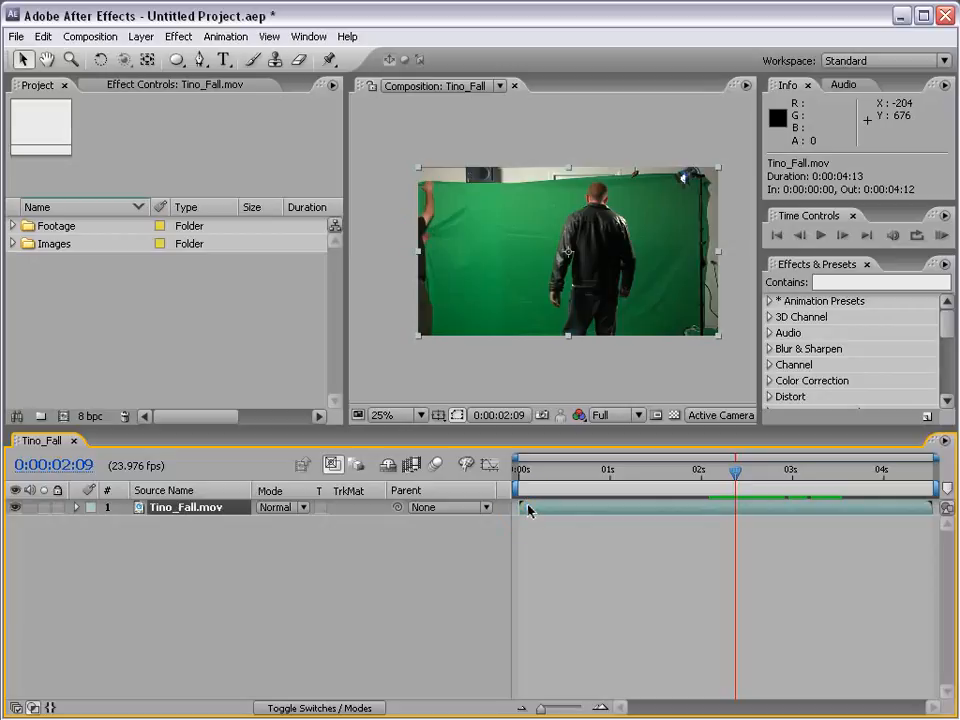
{"action": "right_click", "coordinate": [529, 510]}
{"action": "mouse_move", "coordinate": [551, 596]}
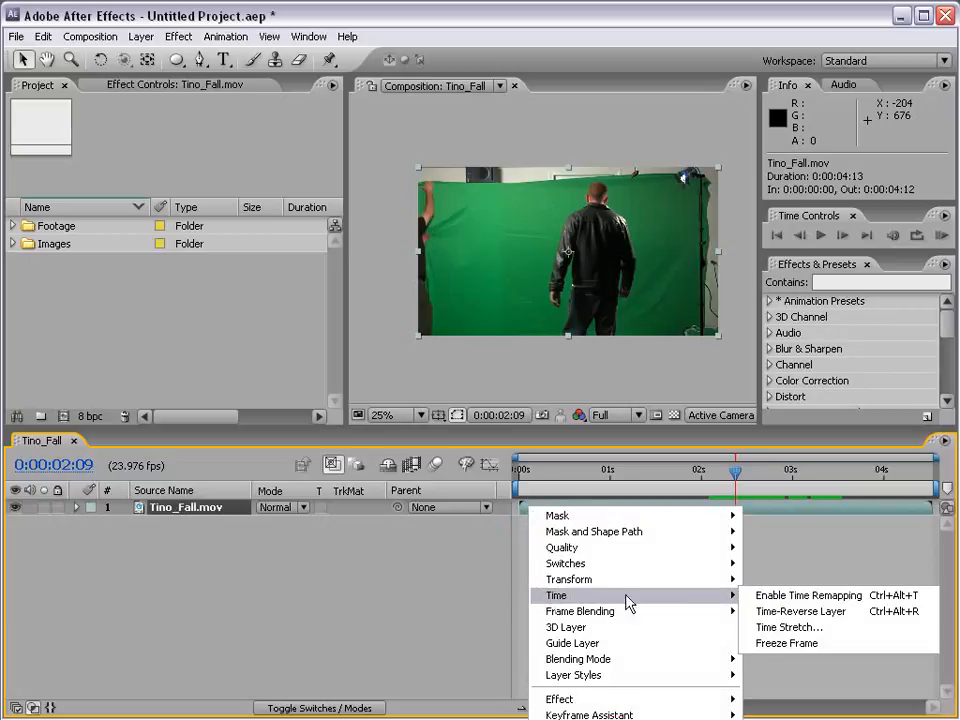
{"action": "left_click", "coordinate": [830, 628]}
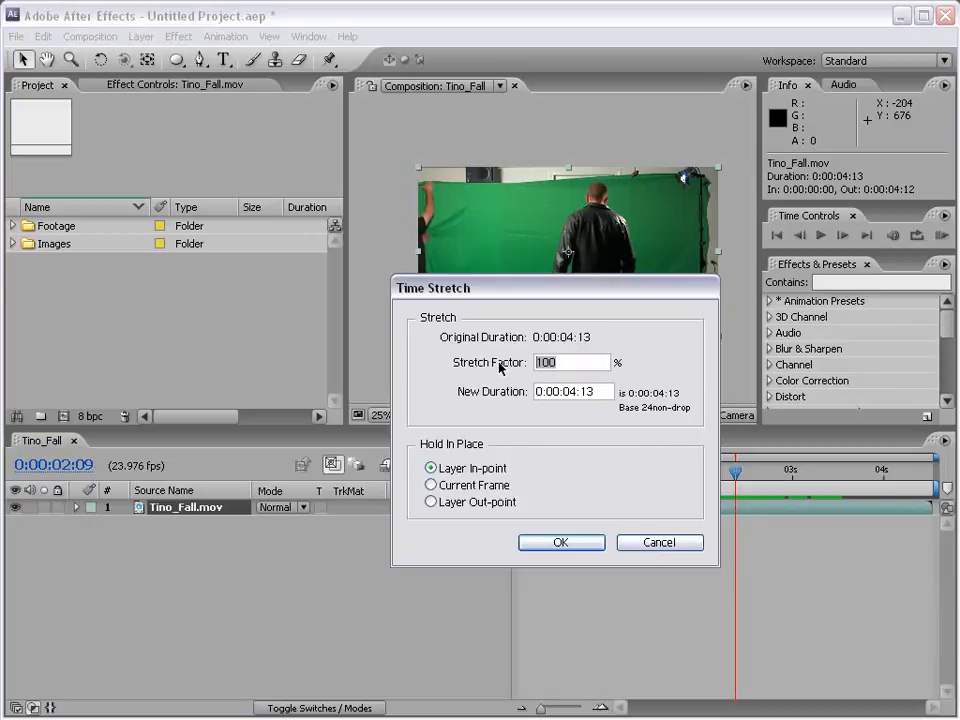
{"action": "type", "text": "200"}
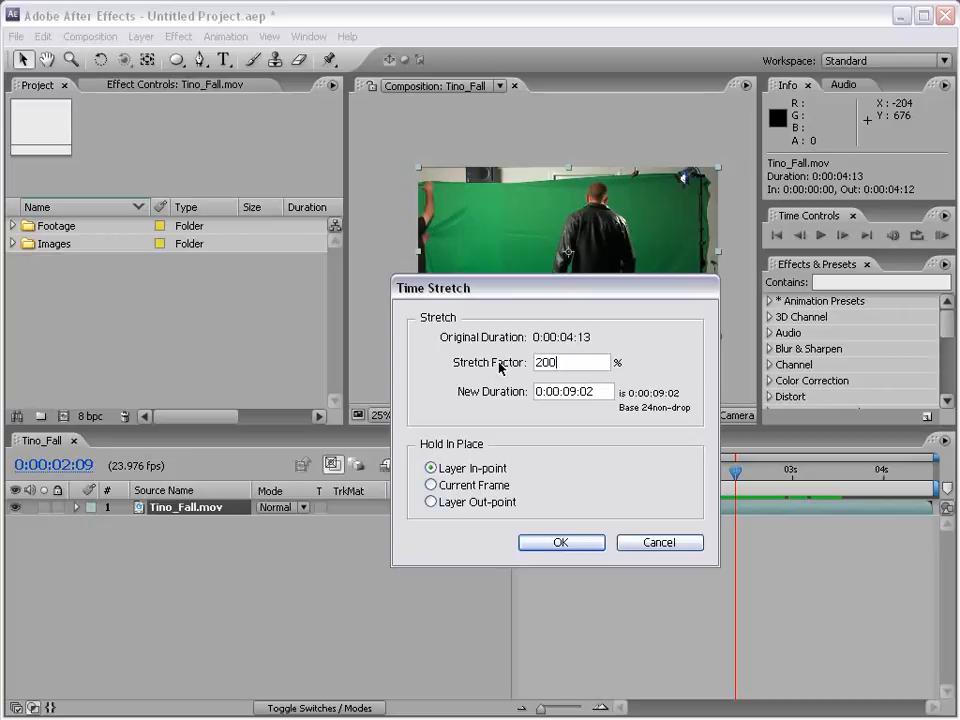
Step: Try a stretch factor of 50% for the layer
{"action": "key", "text": "BackSpace"}
{"action": "key", "text": "BackSpace"}
{"action": "key", "text": "BackSpace"}
{"action": "type", "text": "50"}
Step: Apply a 200% time stretch to the Tino_Fall.mov layer, holding its in-point in place
{"action": "double_click", "coordinate": [574, 362]}
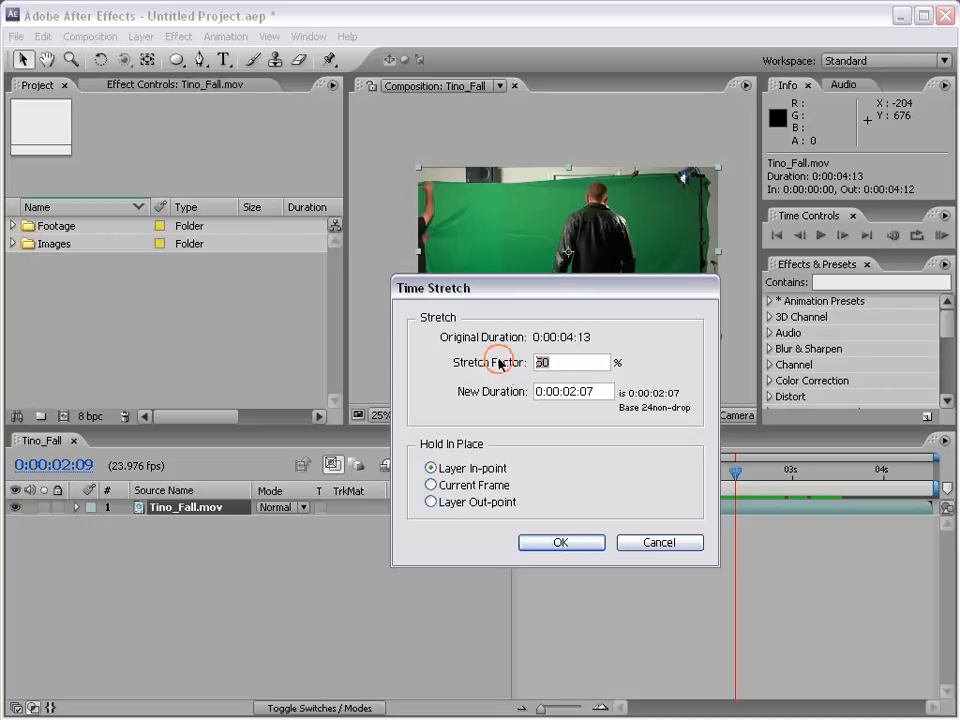
{"action": "type", "text": "200"}
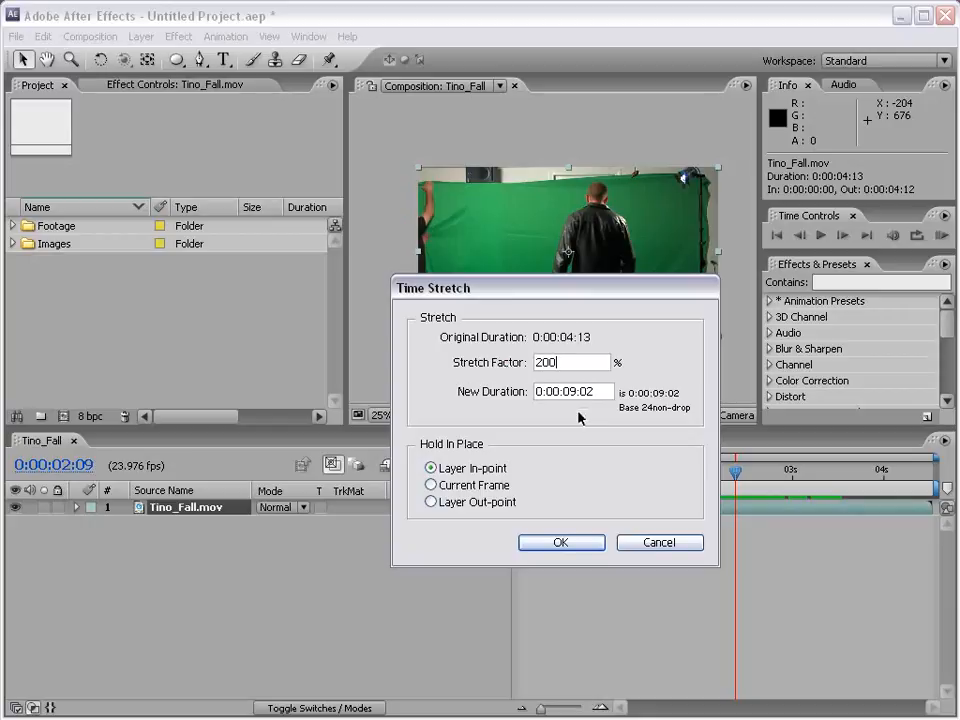
{"action": "left_click", "coordinate": [558, 546]}
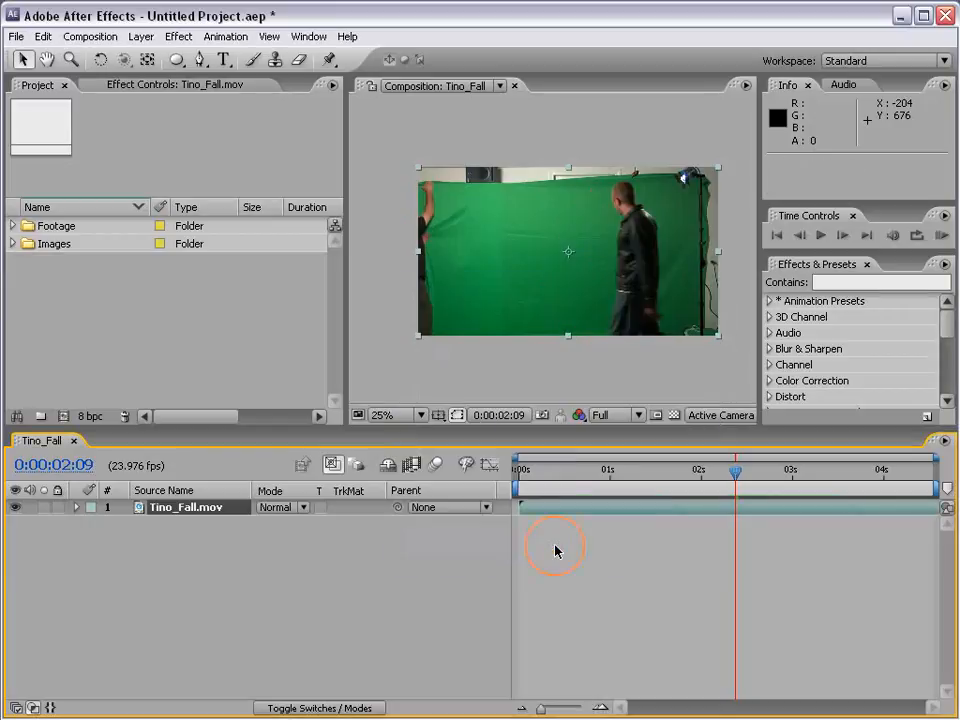
Step: Start the work area at 0:00:01:23 and play a RAM preview of the slowed footage
{"action": "left_click", "coordinate": [698, 477]}
{"action": "key", "text": "b"}
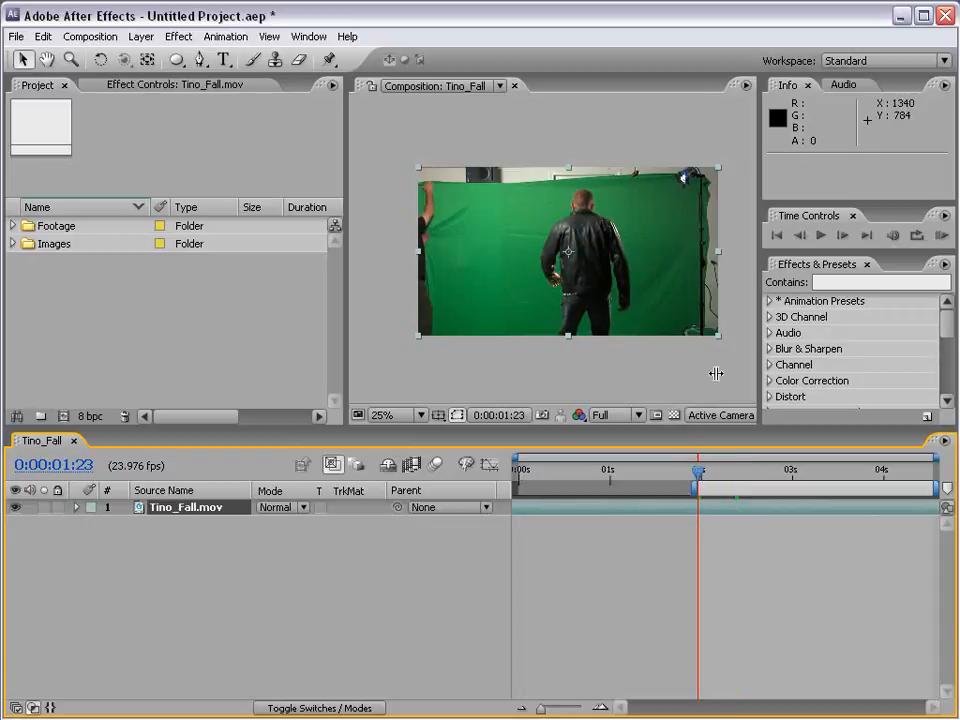
{"action": "left_click", "coordinate": [941, 234]}
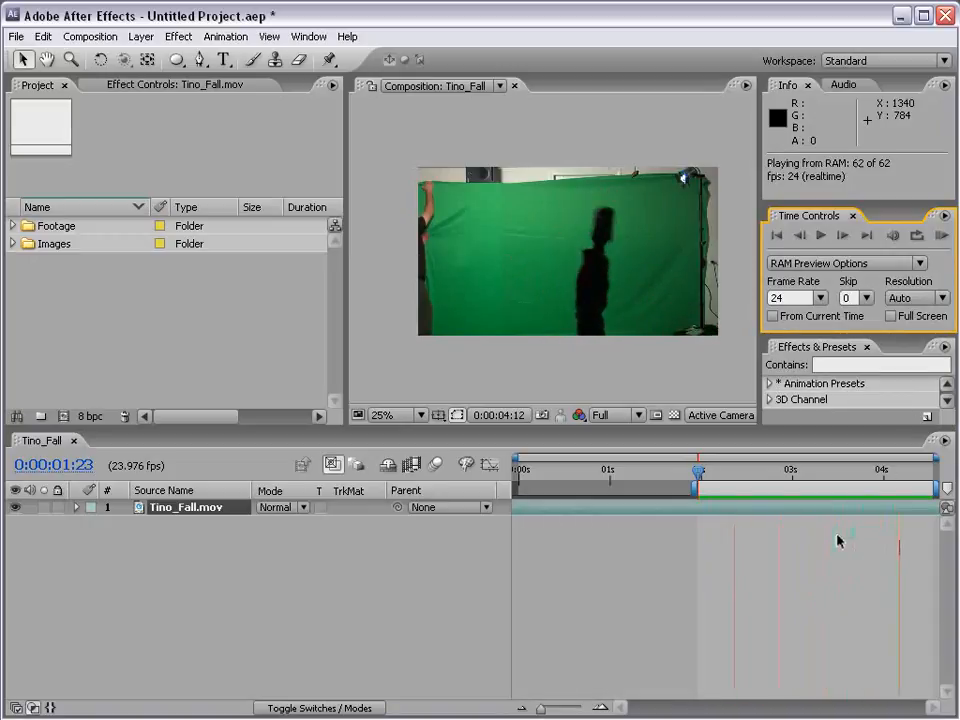
{"action": "key", "text": "space"}
Step: Enlarge the composition view to 50%, go to 0:00:02:07 and display the layer switches in the timeline
{"action": "scroll", "coordinate": [593, 333], "scroll_direction": "up", "scroll_amount": 1}
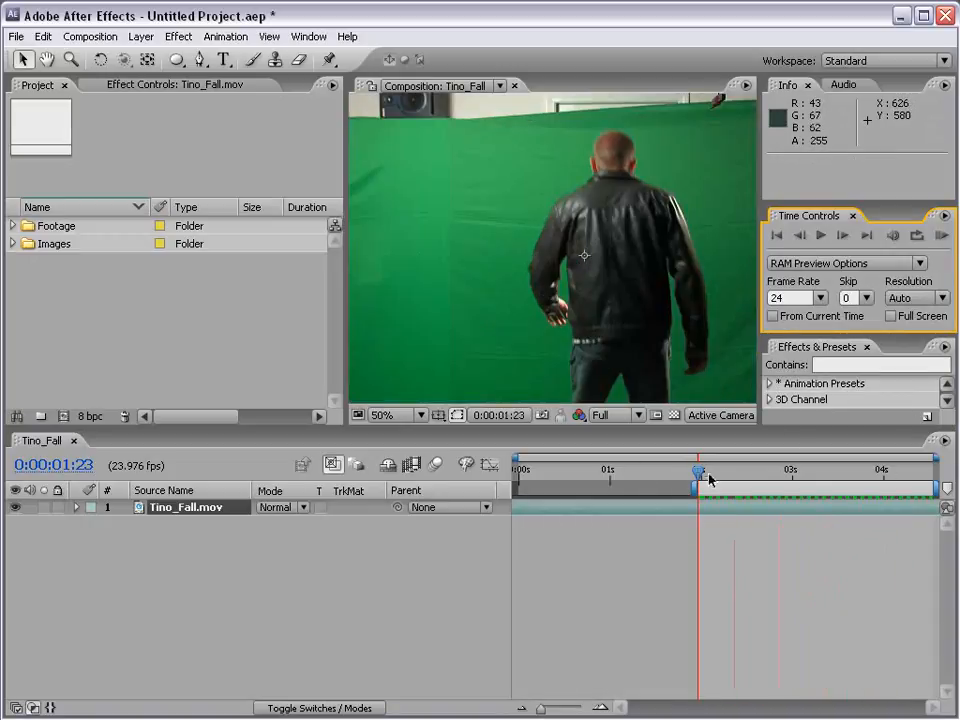
{"action": "left_click_drag", "start_coordinate": [703, 476], "coordinate": [735, 476]}
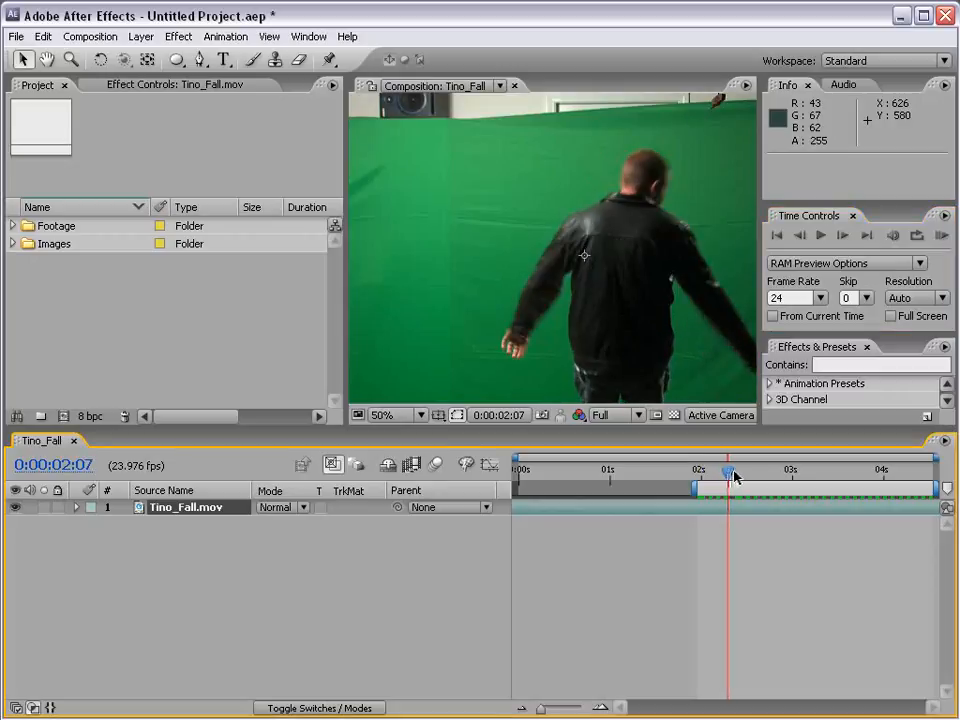
{"action": "key", "text": "F4"}
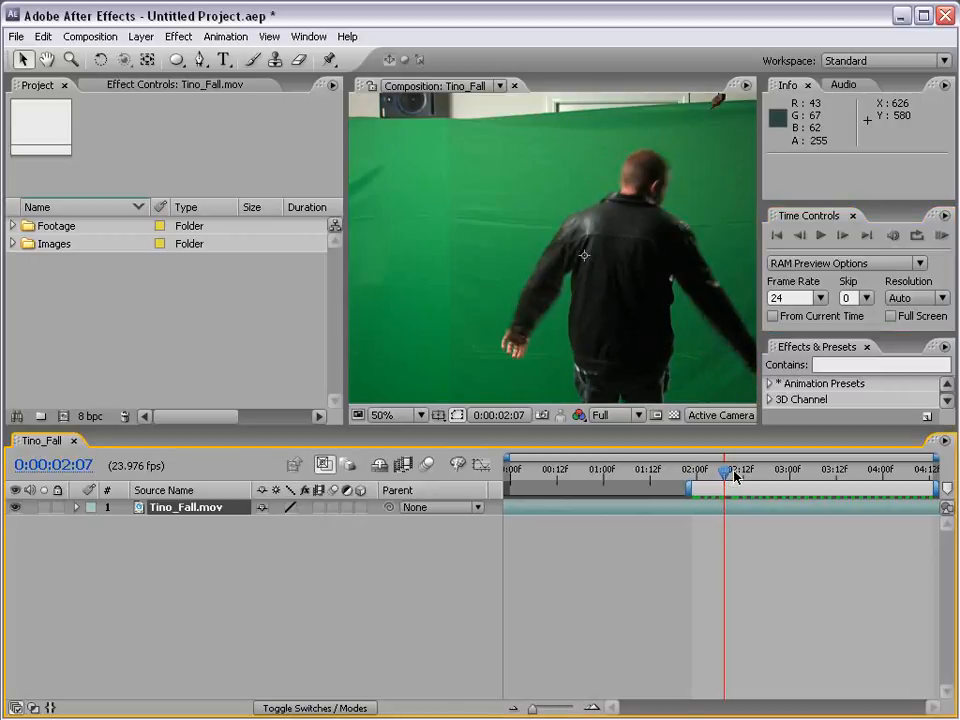
Step: Examine the slowed footage frame by frame from about 0:00:02:00 to 0:00:02:06 for repeated frames
{"action": "left_click_drag", "start_coordinate": [735, 476], "coordinate": [696, 472]}
{"action": "key", "text": "Page_Down"}
{"action": "key", "text": "Page_Down"}
{"action": "key", "text": "Page_Down"}
{"action": "key", "text": "Page_Down"}
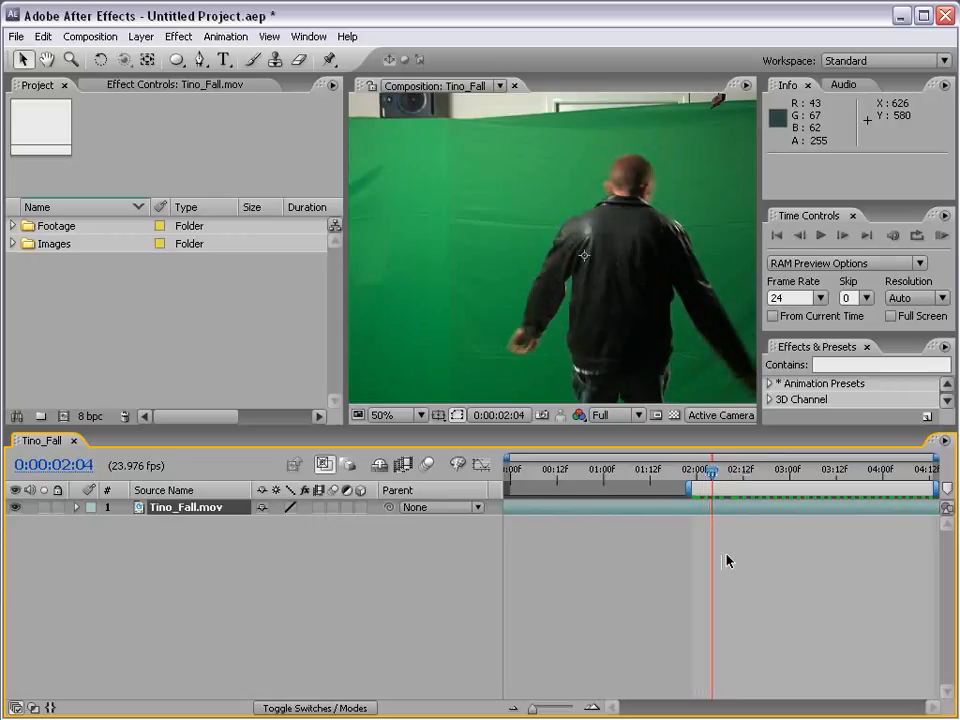
{"action": "key", "text": "Page_Up"}
{"action": "key", "text": "Page_Up"}
{"action": "key", "text": "Page_Up"}
{"action": "key", "text": "Page_Up"}
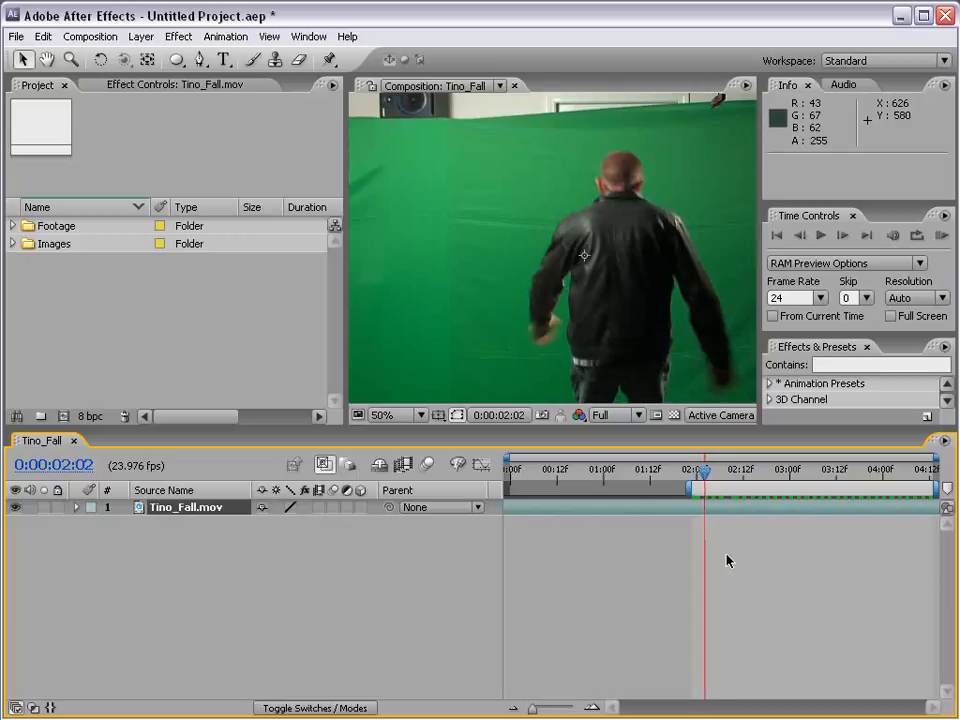
{"action": "key", "text": "Page_Up"}
{"action": "key", "text": "Page_Down"}
{"action": "key", "text": "Page_Down"}
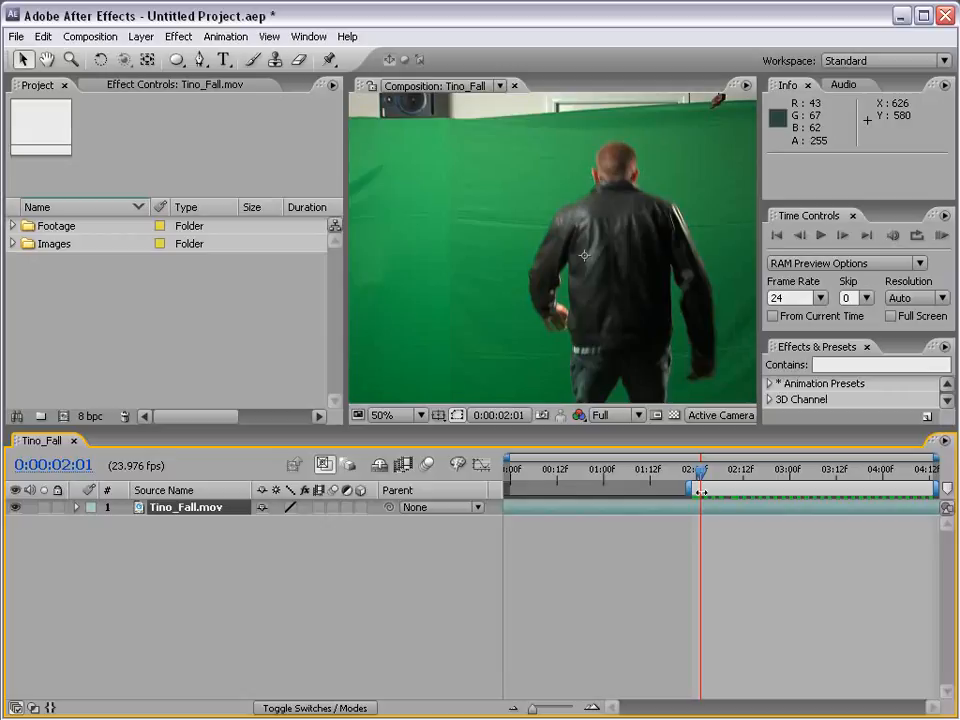
{"action": "key", "text": "Page_Down"}
{"action": "key", "text": "Page_Down"}
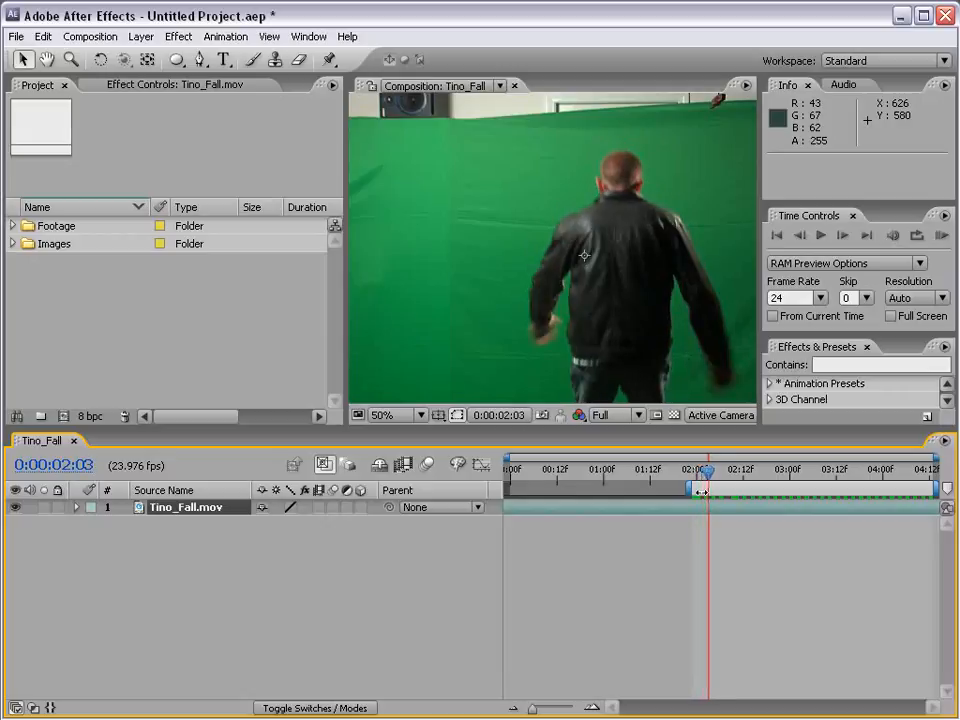
{"action": "key", "text": "Page_Down"}
{"action": "key", "text": "Page_Down"}
{"action": "key", "text": "Page_Down"}
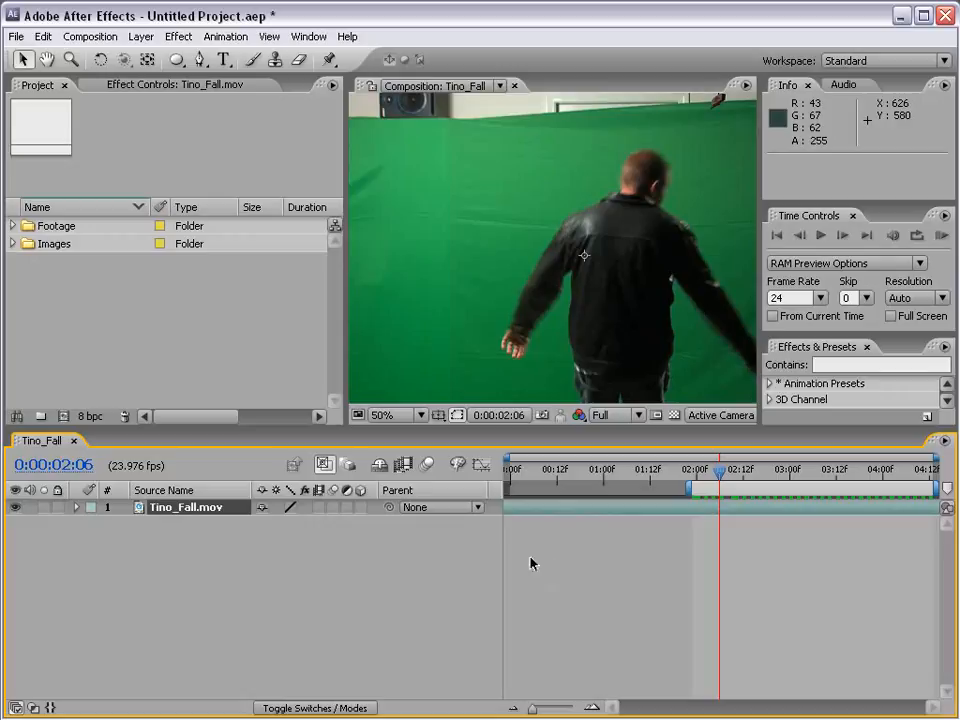
Step: Enable Frame Mix blending on the Tino_Fall.mov layer and frame blending for the composition, and check it with a RAM preview
{"action": "left_click", "coordinate": [317, 507]}
{"action": "left_click", "coordinate": [402, 465]}
{"action": "left_click", "coordinate": [941, 236]}
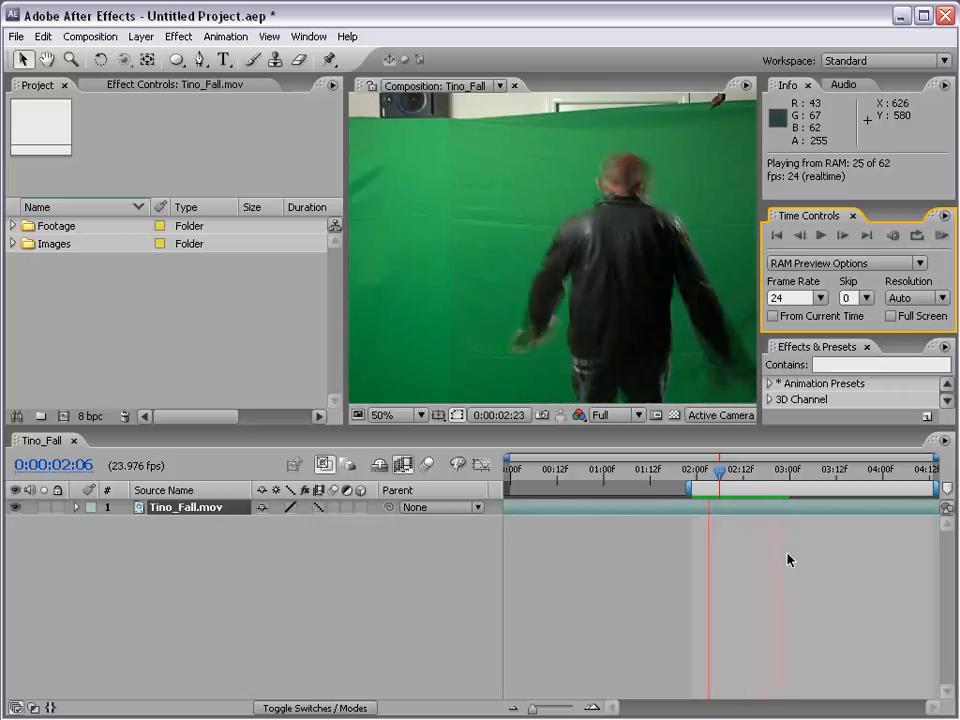
{"action": "left_click", "coordinate": [776, 575]}
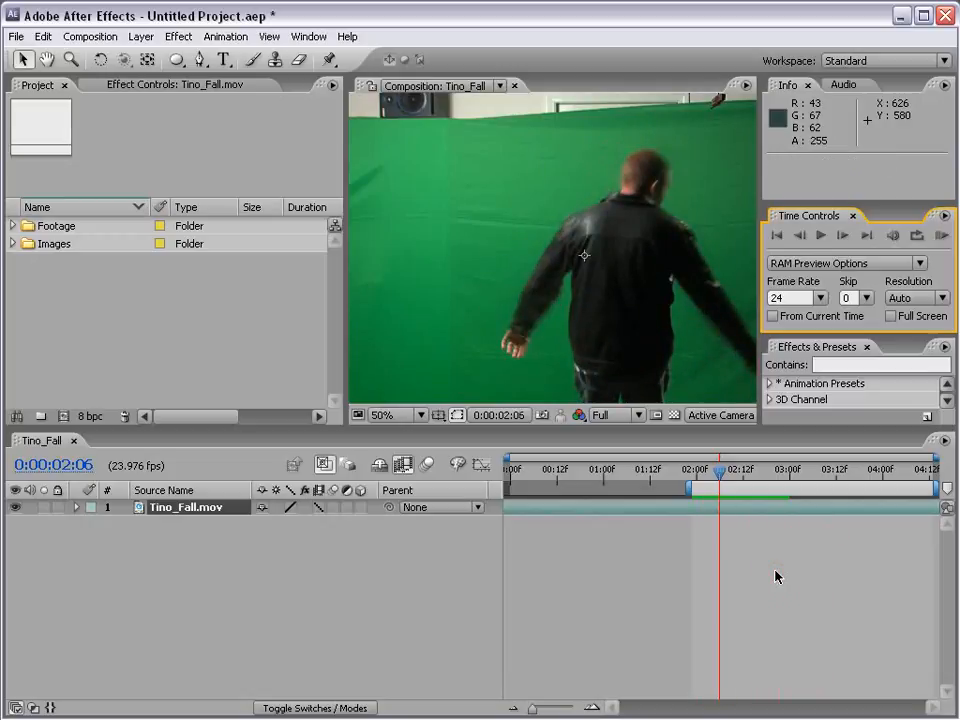
Step: Examine the frame-mixed footage frame by frame between 0:00:02:01 and 0:00:02:06
{"action": "key", "text": "Page_Up"}
{"action": "key", "text": "Page_Up"}
{"action": "key", "text": "Page_Up"}
{"action": "key", "text": "Page_Up"}
{"action": "key", "text": "Page_Up"}
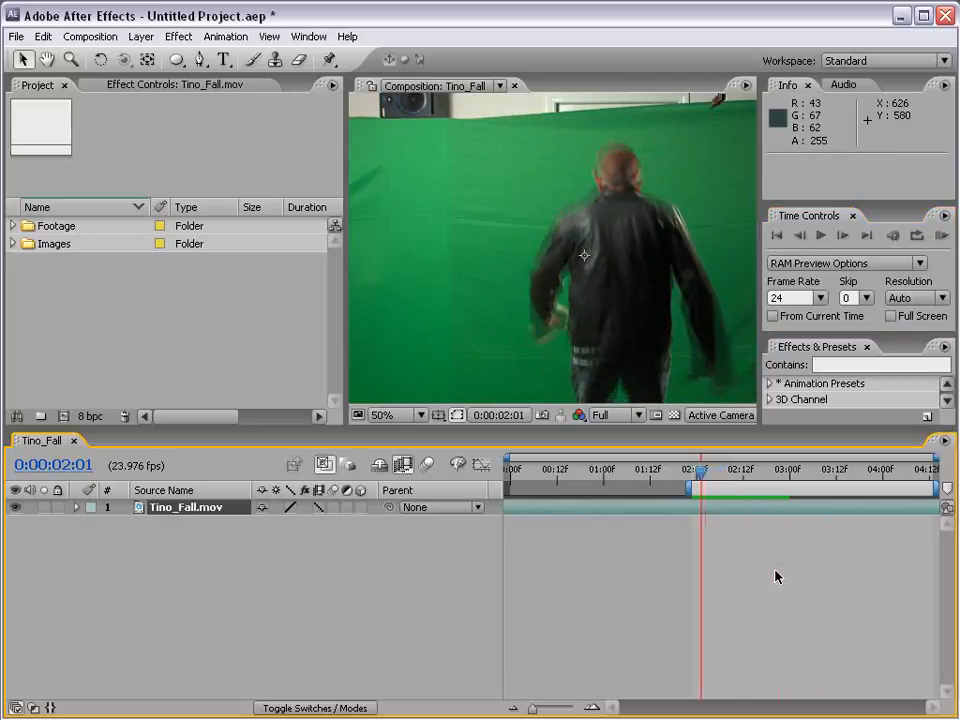
{"action": "key", "text": "Page_Down"}
{"action": "key", "text": "Page_Down"}
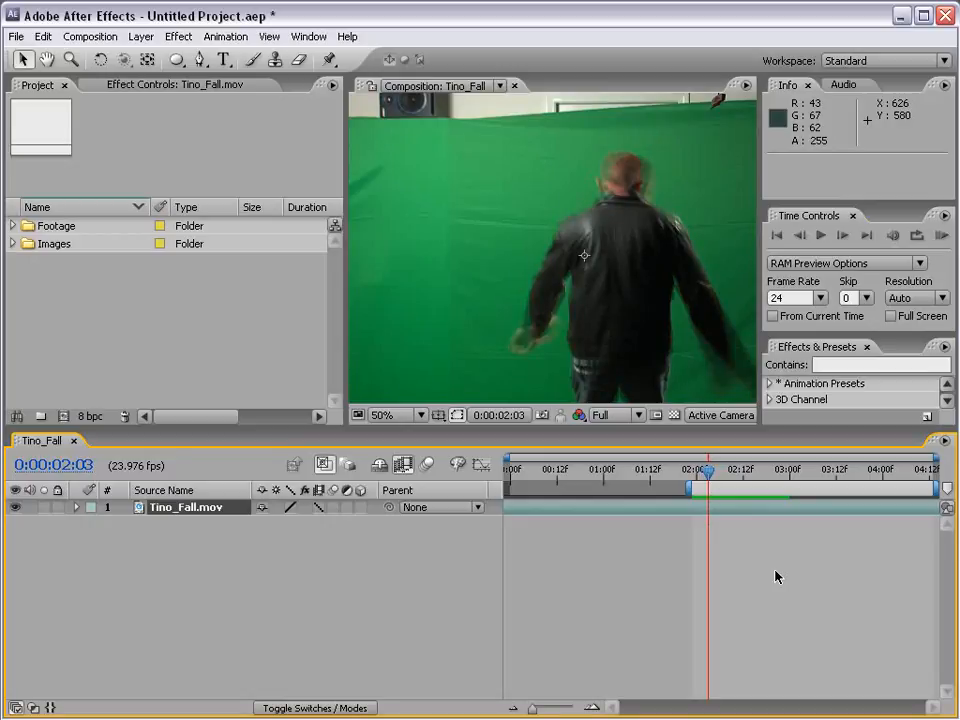
{"action": "key", "text": "Page_Down"}
{"action": "key", "text": "Page_Down"}
{"action": "key", "text": "Page_Down"}
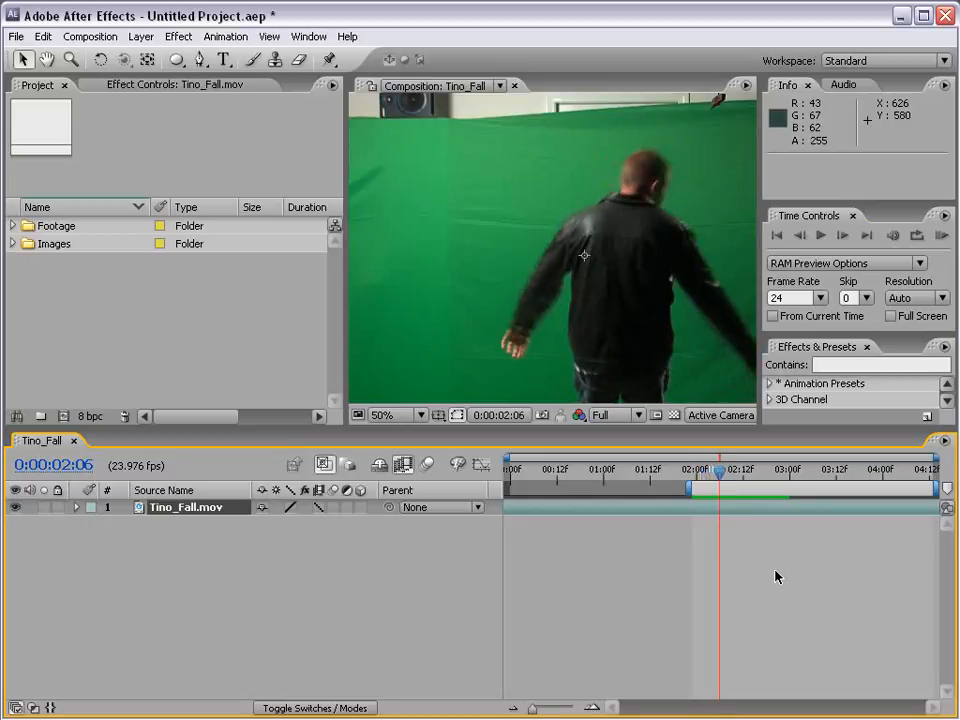
Step: Switch the Tino_Fall.mov layer's frame blending to Pixel Motion and check the frames between 0:00:02:02 and 0:00:02:06
{"action": "left_click", "coordinate": [776, 576]}
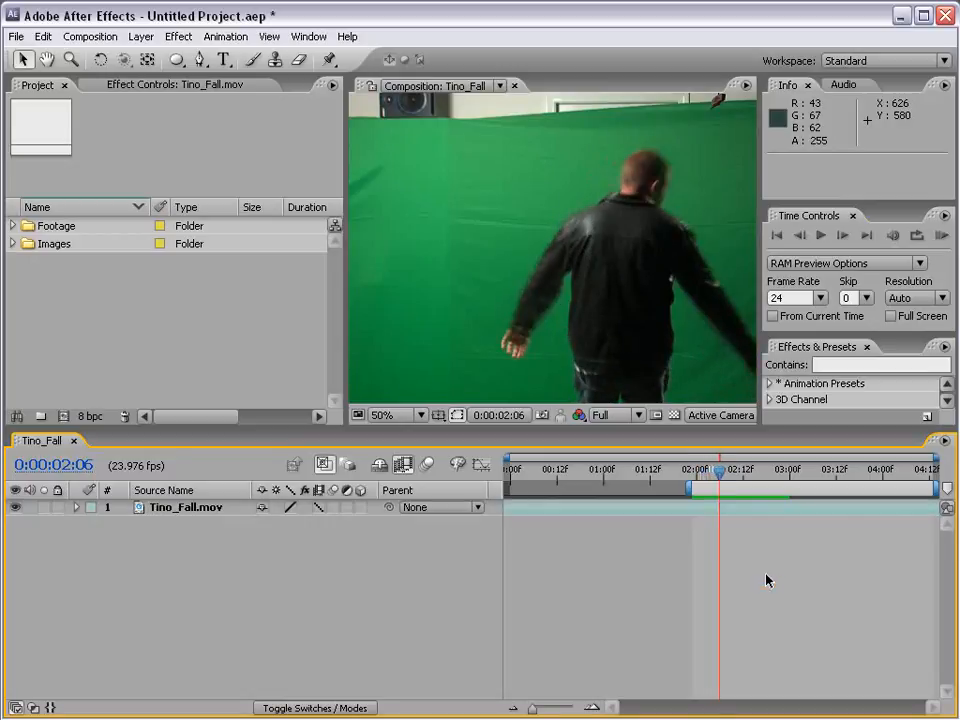
{"action": "left_click", "coordinate": [319, 507]}
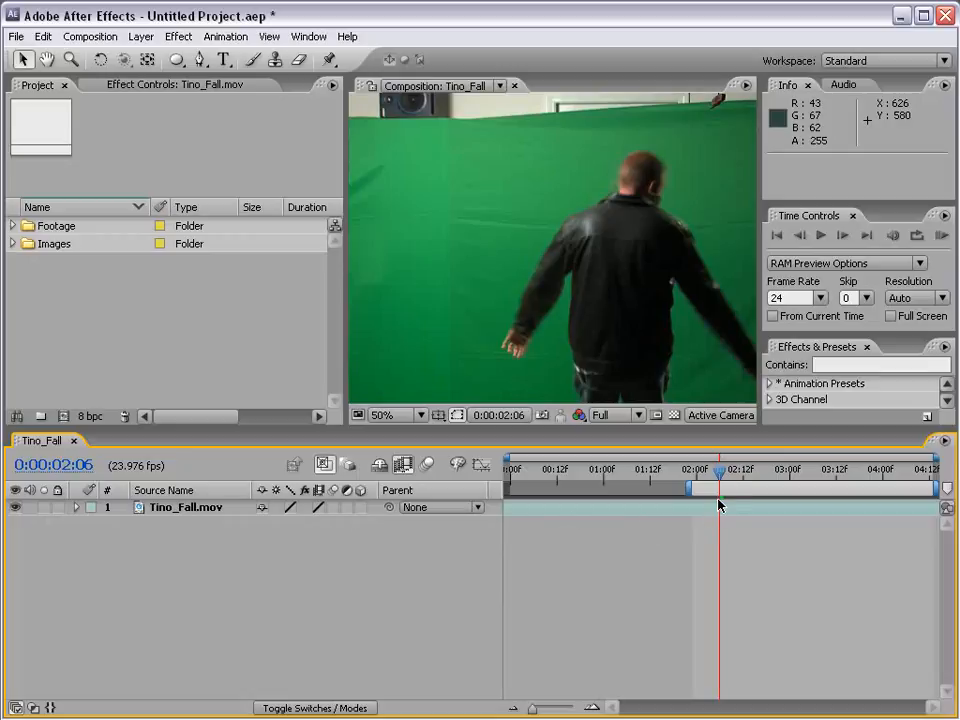
{"action": "key", "text": "Page_Up"}
{"action": "key", "text": "Page_Up"}
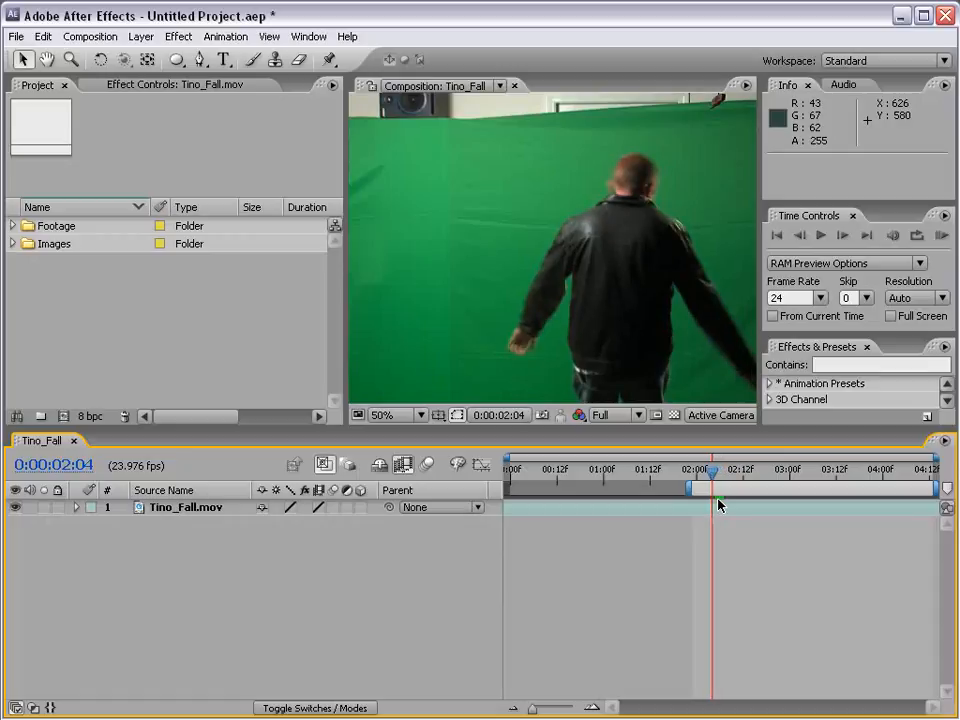
{"action": "key", "text": "Page_Up"}
{"action": "key", "text": "Page_Up"}
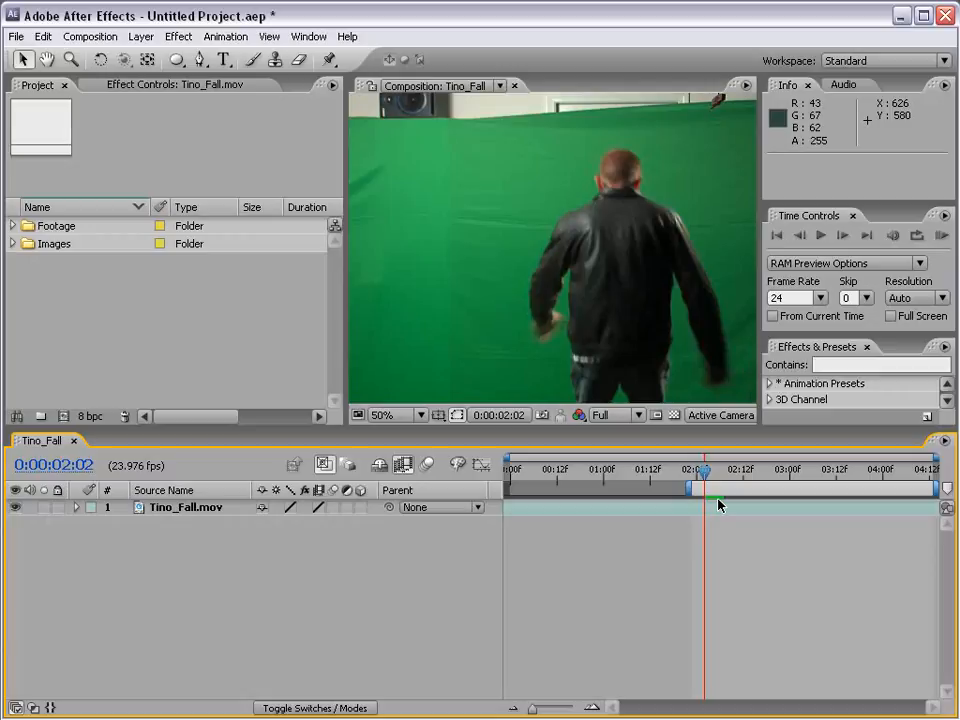
{"action": "key", "text": "Page_Down"}
{"action": "key", "text": "Page_Down"}
{"action": "key", "text": "Page_Down"}
{"action": "key", "text": "Page_Down"}
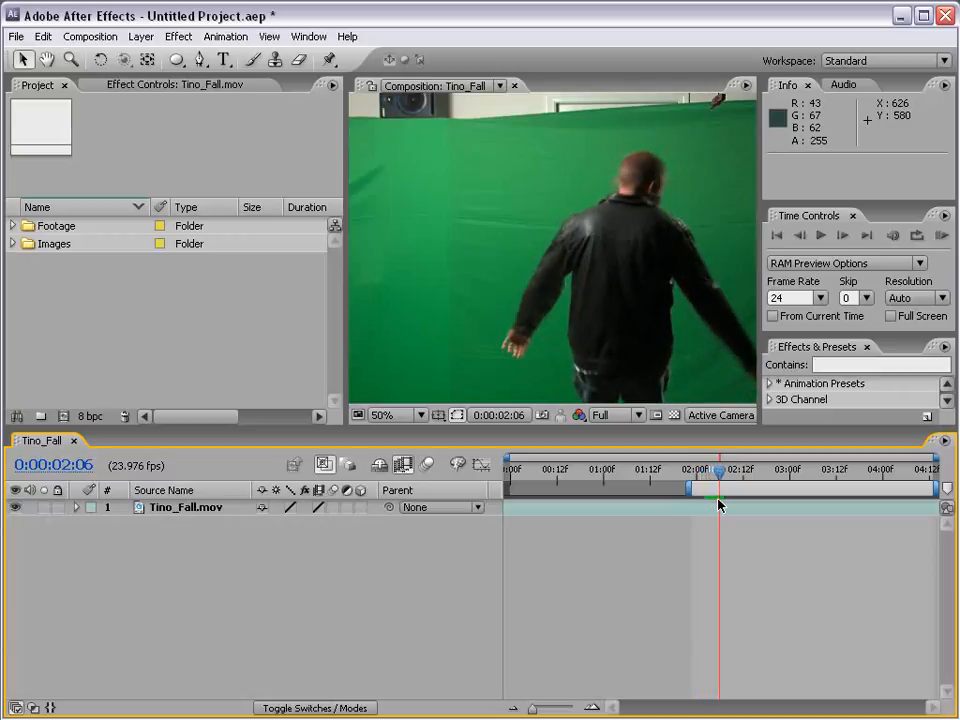
Step: Inspect the moving arm at 100% magnification across the Pixel Motion frames around 0:00:02:02 to 0:00:02:05
{"action": "key", "text": "Page_Up"}
{"action": "key", "text": "Page_Up"}
{"action": "key", "text": "space"}
{"action": "scroll", "coordinate": [705, 369], "scroll_direction": "up", "scroll_amount": 1}
{"action": "left_click_drag", "start_coordinate": [698, 365], "coordinate": [452, 211]}
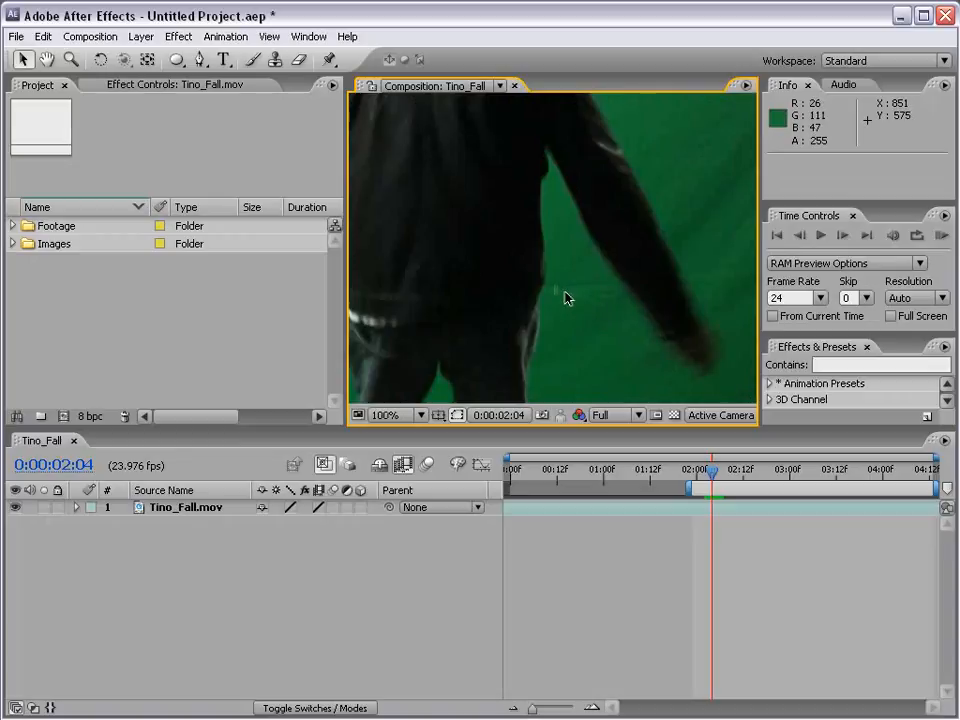
{"action": "key", "text": "Page_Up"}
{"action": "key", "text": "Page_Up"}
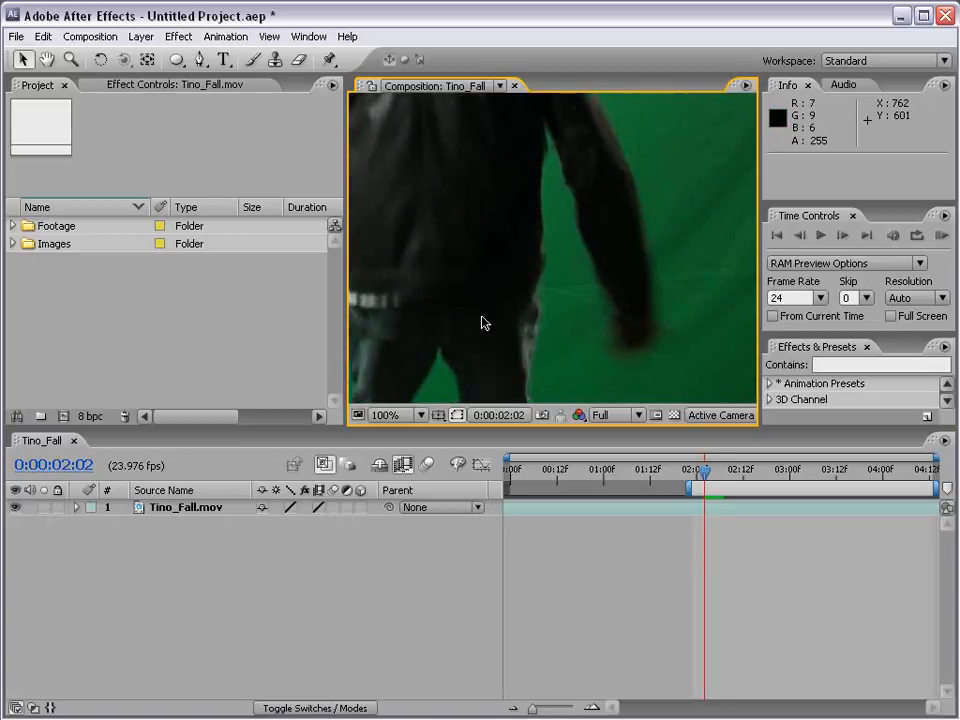
{"action": "key", "text": "Page_Down"}
{"action": "key", "text": "Page_Down"}
{"action": "key", "text": "Page_Down"}
{"action": "key", "text": "Page_Up"}
{"action": "key", "text": "Page_Up"}
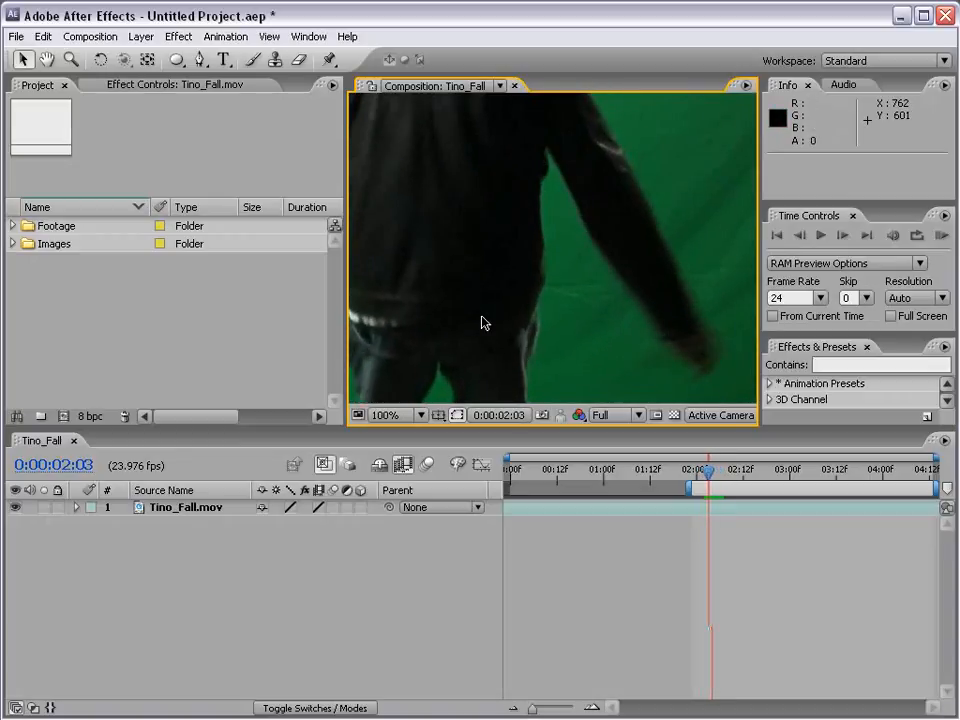
Step: Recenter the actor at 50% magnification and play a RAM preview of the Pixel Motion footage
{"action": "key", "text": "comma"}
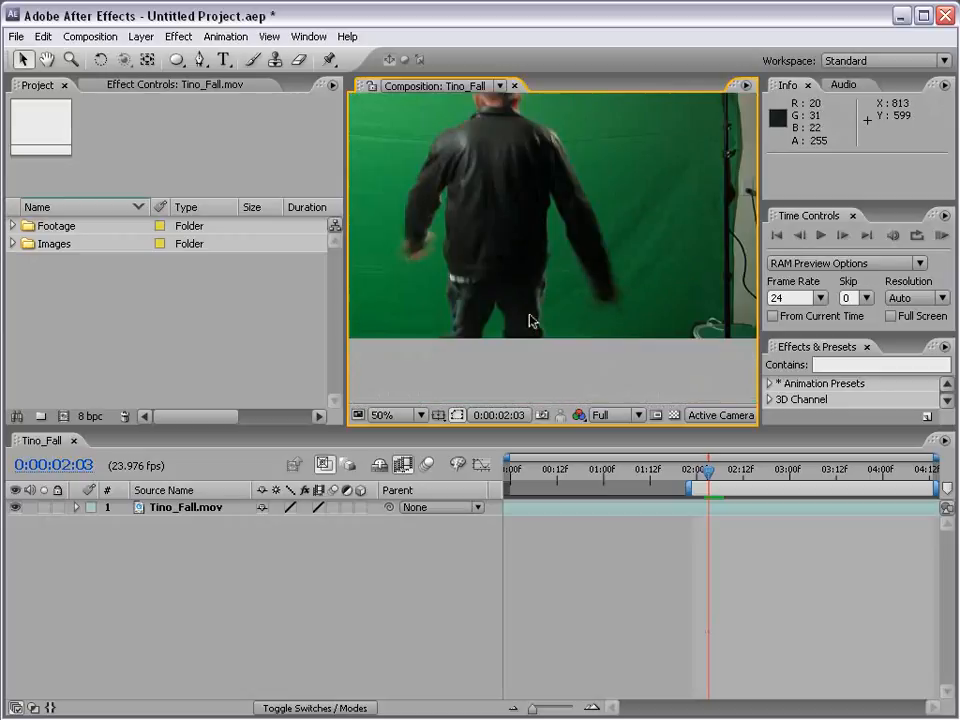
{"action": "key", "text": "h"}
{"action": "left_click_drag", "start_coordinate": [603, 185], "coordinate": [621, 261]}
{"action": "key", "text": "v"}
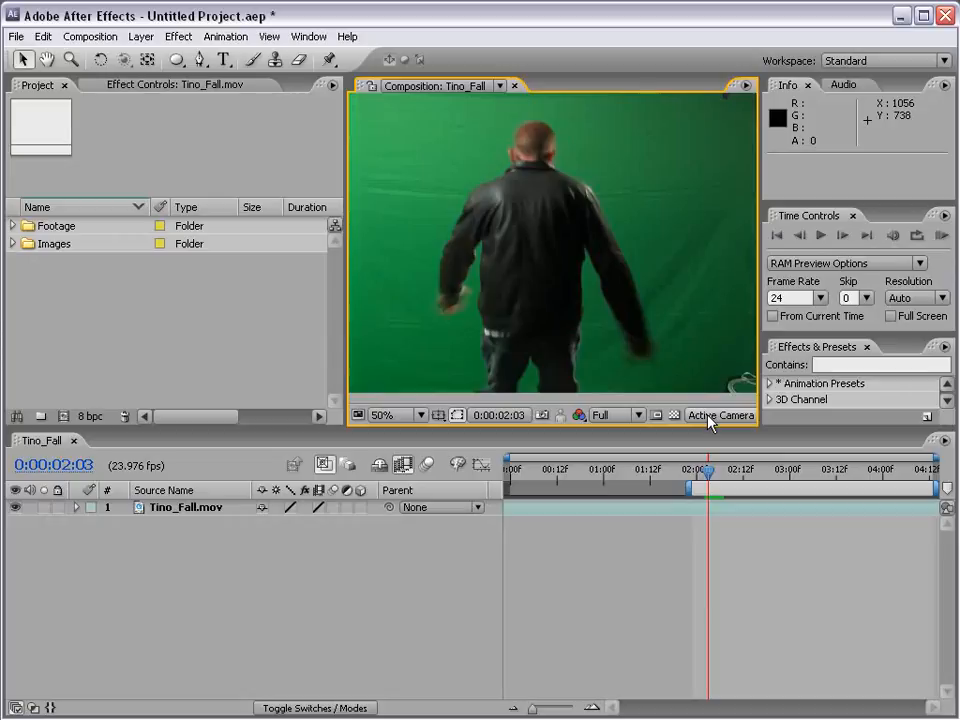
{"action": "left_click", "coordinate": [940, 236]}
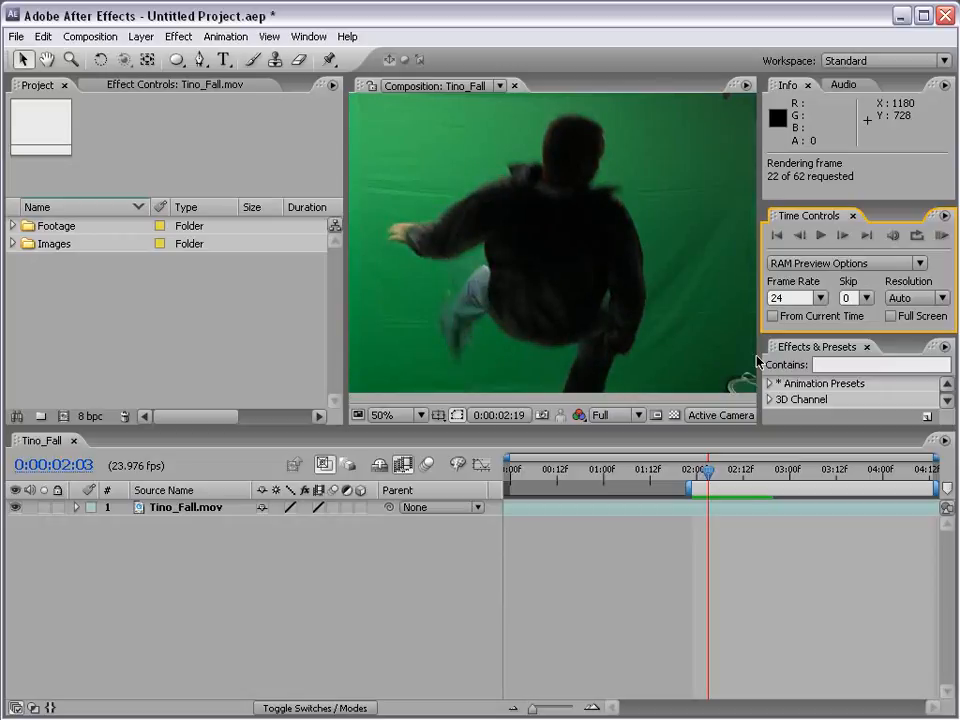
{"action": "key", "text": "space"}
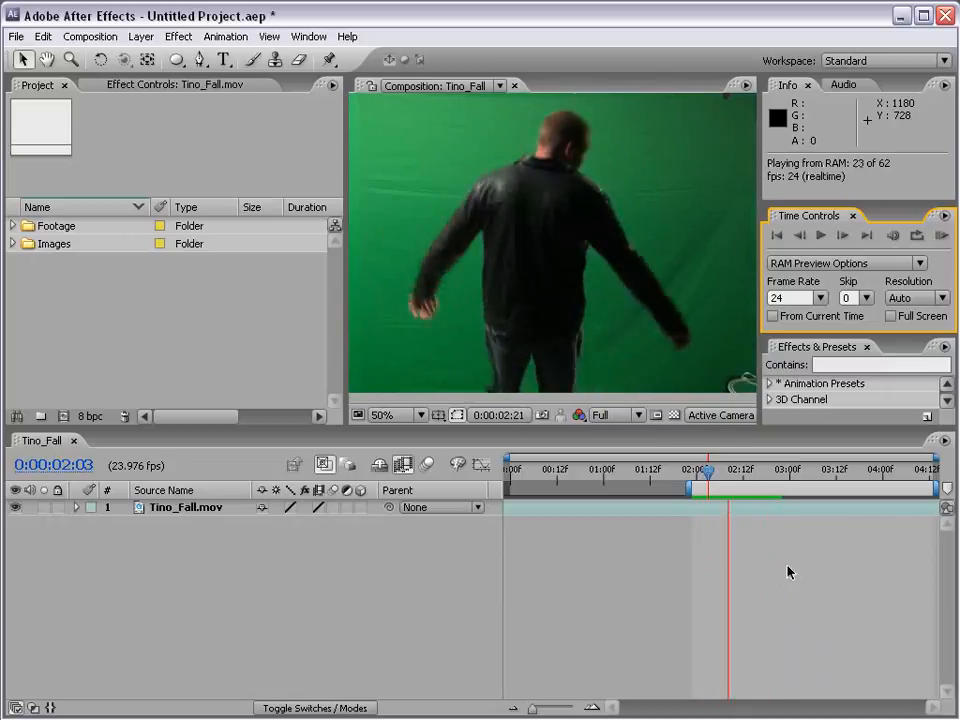
Step: Stop the preview, return to 0:00:00:00 and enable time remapping on the Tino_Fall.mov layer
{"action": "left_click", "coordinate": [768, 558]}
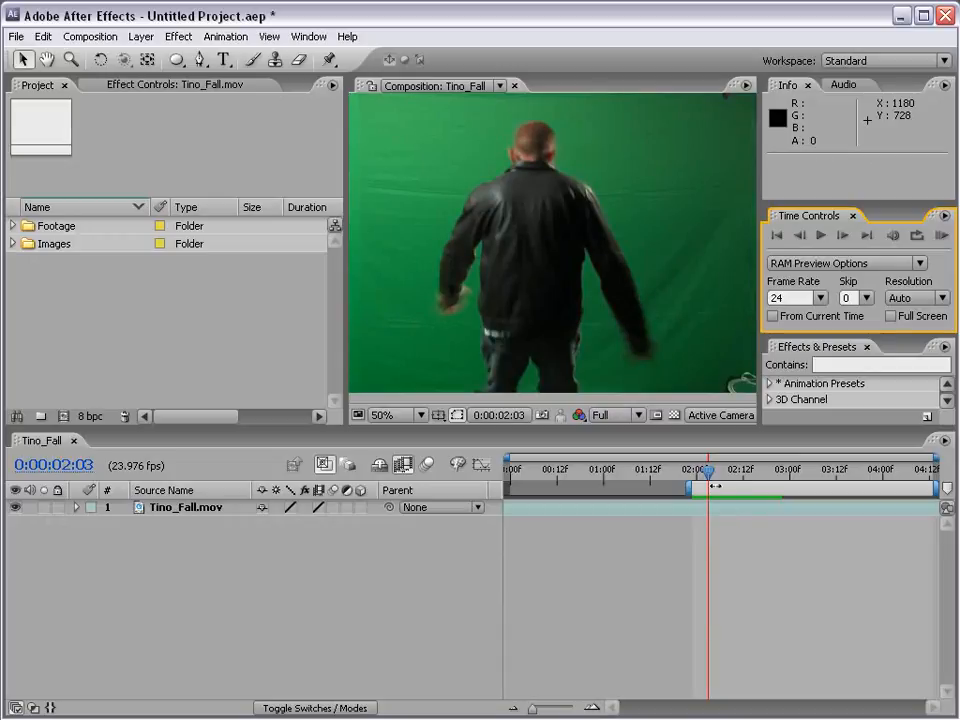
{"action": "left_click", "coordinate": [671, 481]}
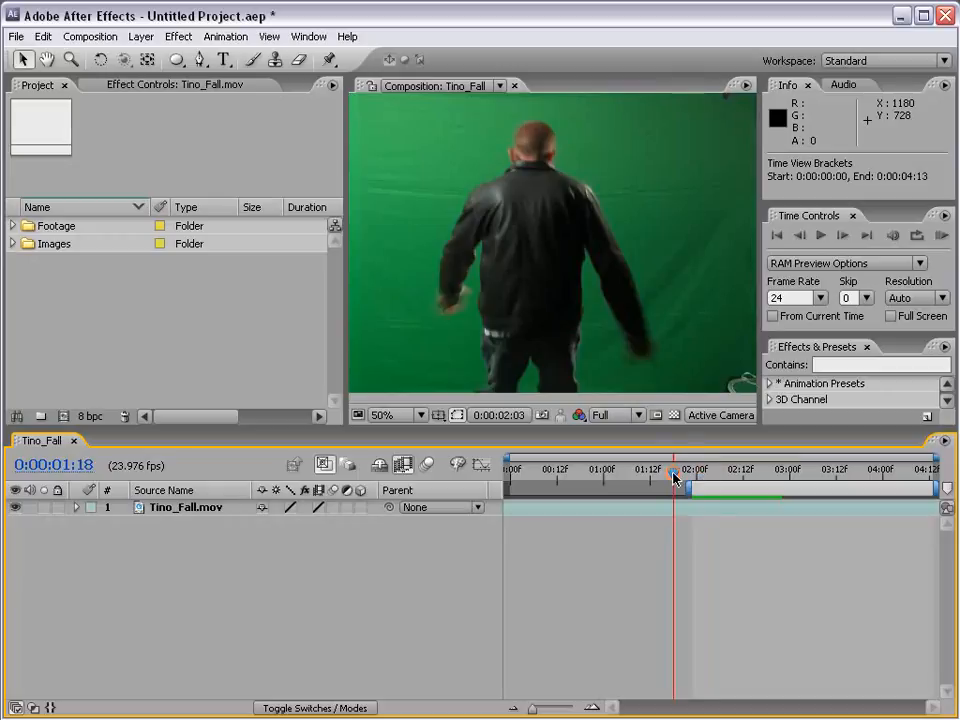
{"action": "left_click_drag", "start_coordinate": [575, 476], "coordinate": [540, 478]}
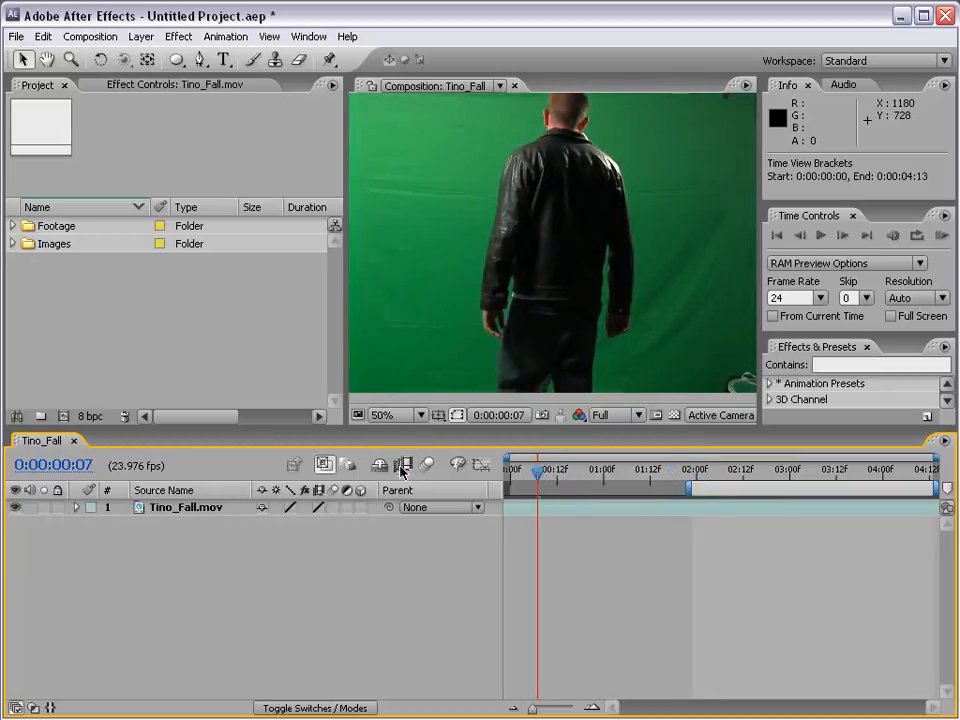
{"action": "left_click_drag", "start_coordinate": [550, 477], "coordinate": [510, 479]}
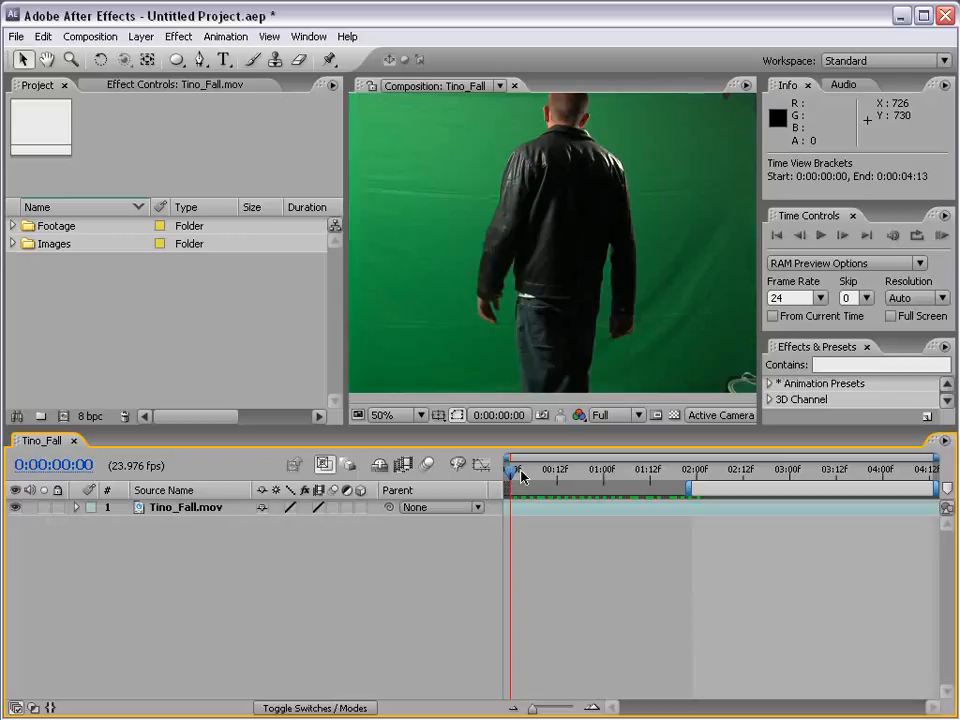
{"action": "right_click", "coordinate": [516, 512]}
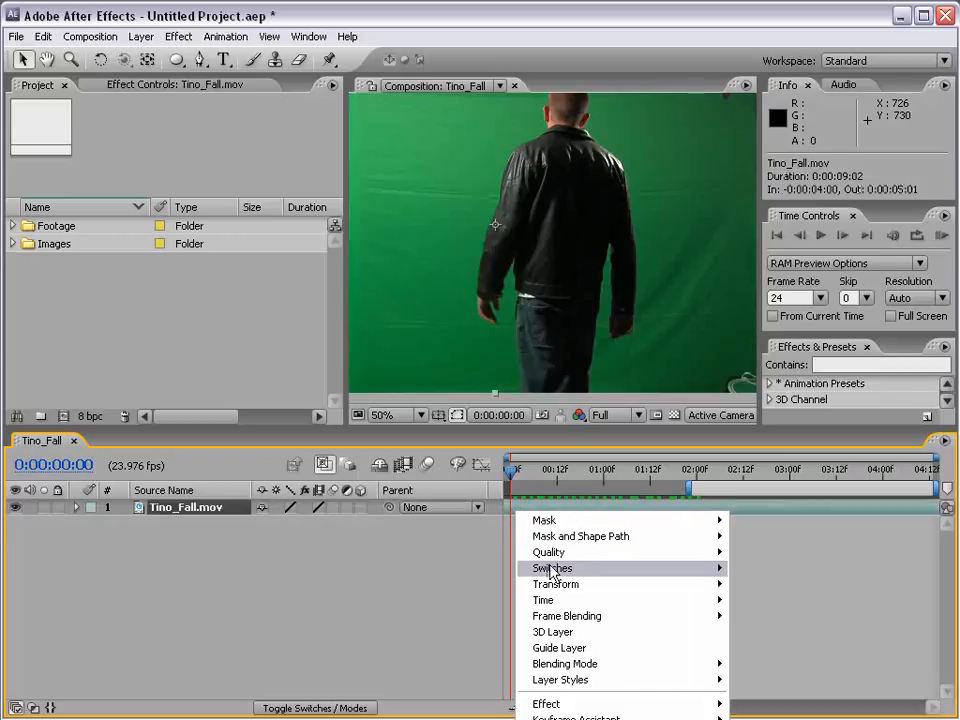
{"action": "mouse_move", "coordinate": [548, 601]}
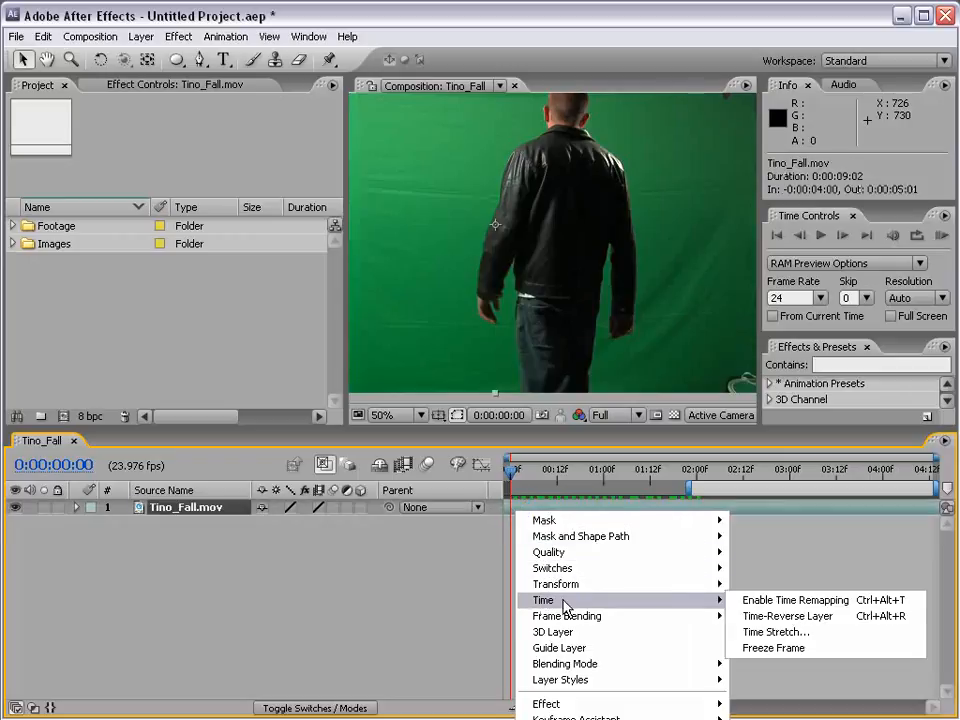
{"action": "left_click", "coordinate": [795, 600]}
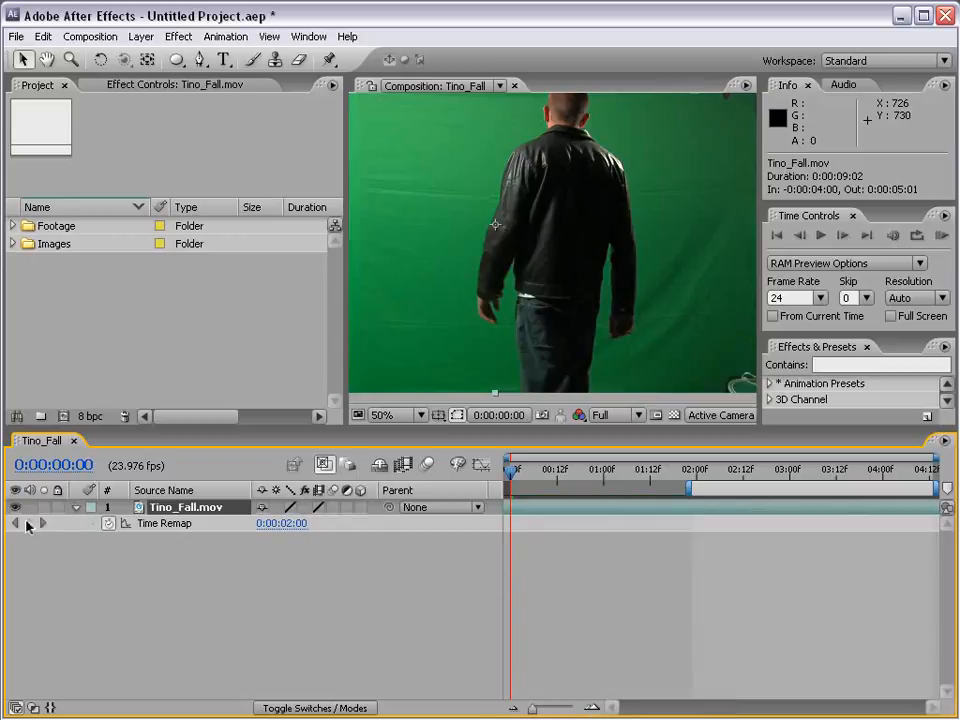
Step: Add Time Remap keyframes to the Tino_Fall.mov layer at 0:00:00:00, 0:00:02:07 and 0:00:03:12
{"action": "left_click", "coordinate": [29, 524]}
{"action": "left_click", "coordinate": [29, 524]}
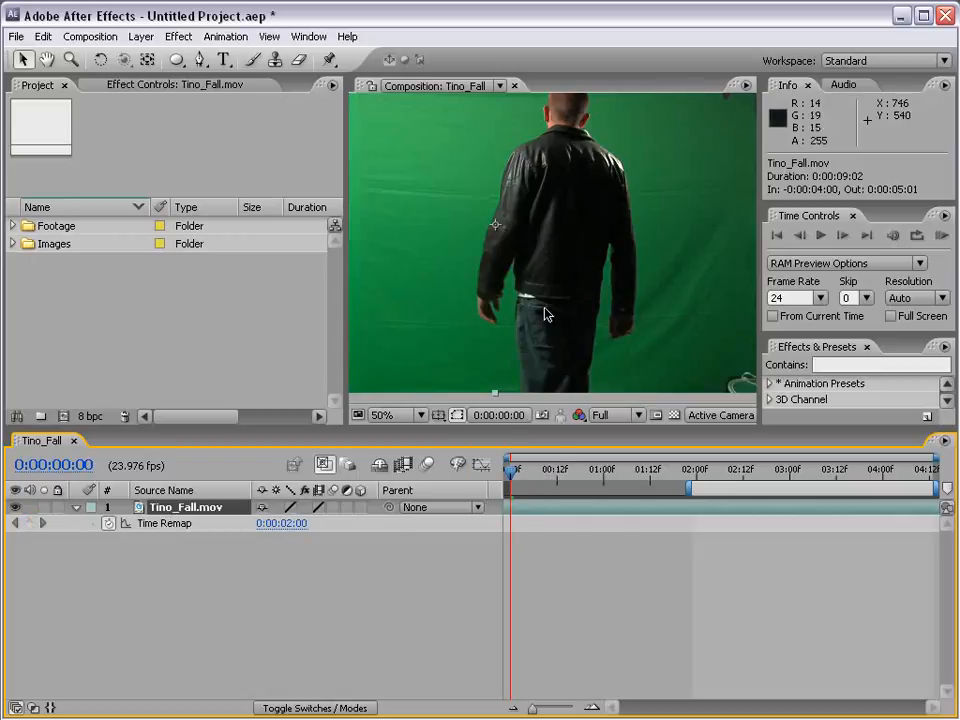
{"action": "scroll", "coordinate": [546, 311], "scroll_direction": "down", "scroll_amount": 2}
{"action": "left_click", "coordinate": [29, 524]}
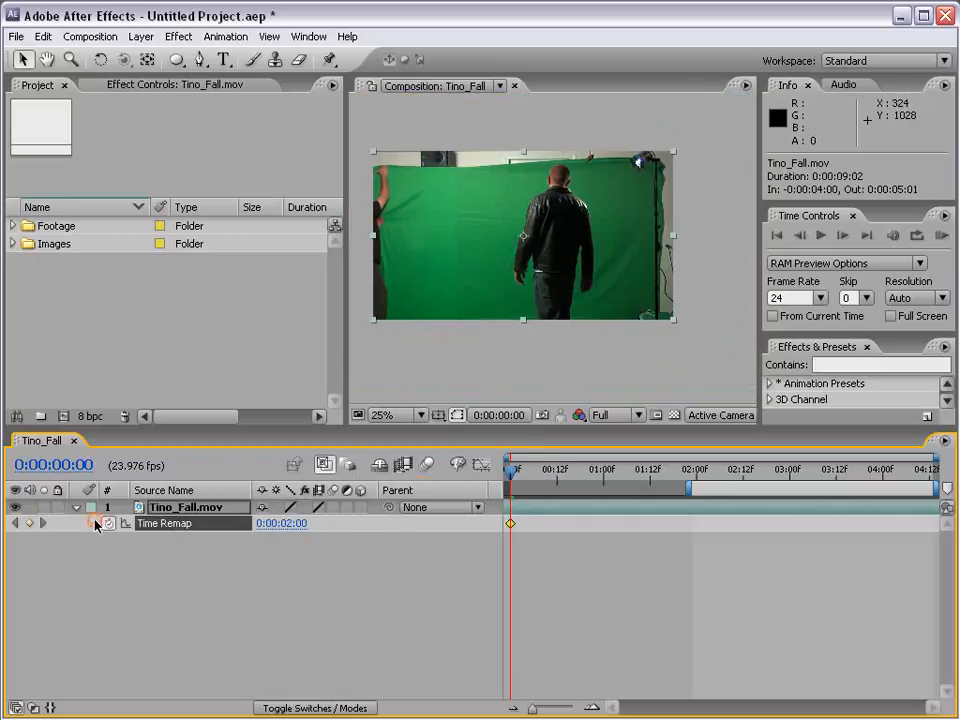
{"action": "left_click_drag", "start_coordinate": [511, 470], "coordinate": [724, 480]}
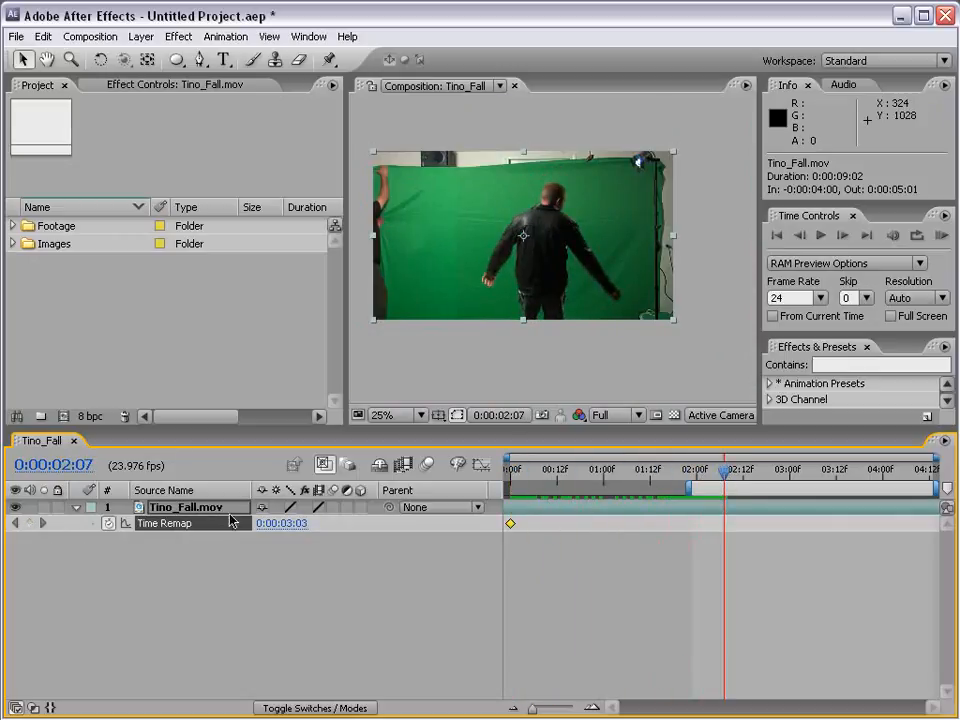
{"action": "left_click", "coordinate": [29, 523]}
{"action": "left_click_drag", "start_coordinate": [741, 473], "coordinate": [837, 473]}
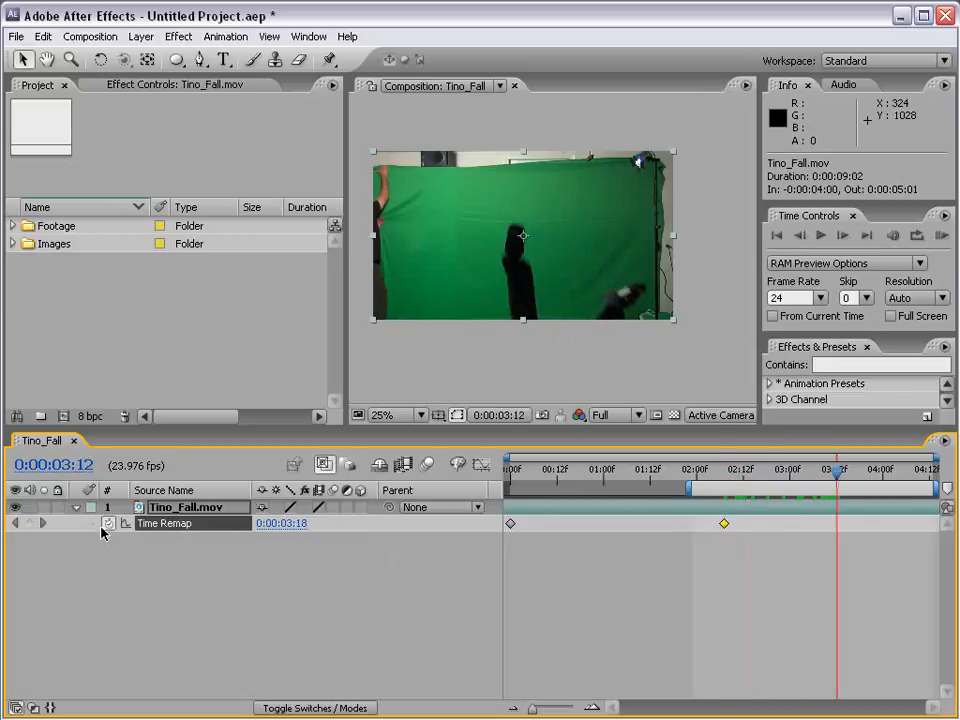
{"action": "left_click", "coordinate": [29, 523]}
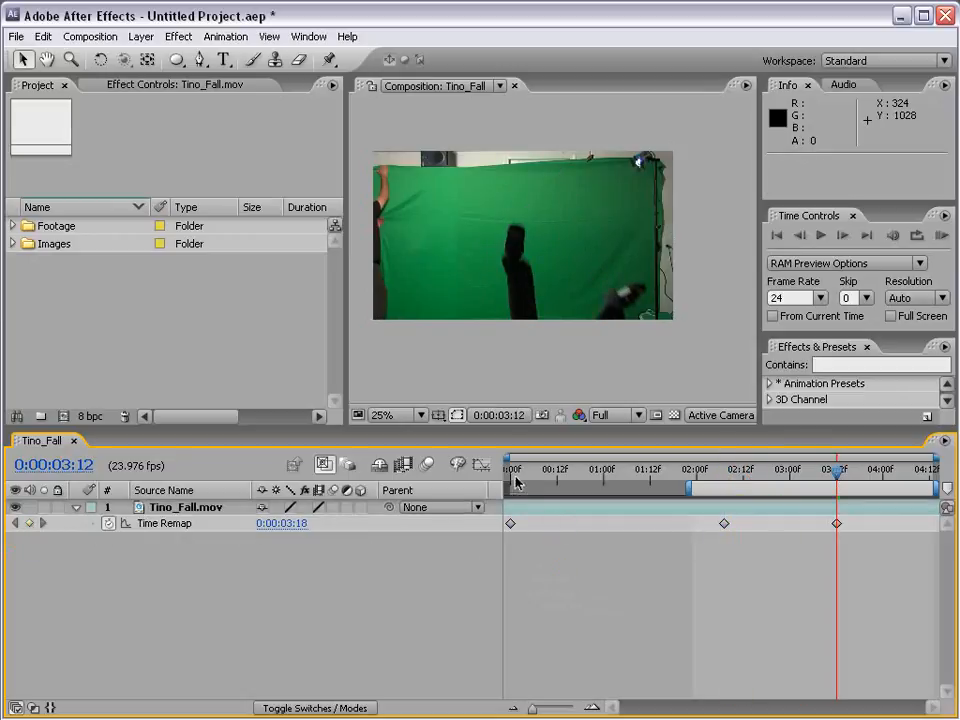
Step: Move the middle Time Remap keyframe to 0:00:01:00 and scrub through the footage leading up to it
{"action": "mouse_move", "coordinate": [519, 473]}
{"action": "left_mouse_down"}
{"action": "mouse_move", "coordinate": [721, 475]}
{"action": "mouse_move", "coordinate": [521, 474]}
{"action": "left_mouse_up"}
{"action": "left_click_drag", "start_coordinate": [745, 478], "coordinate": [818, 476]}
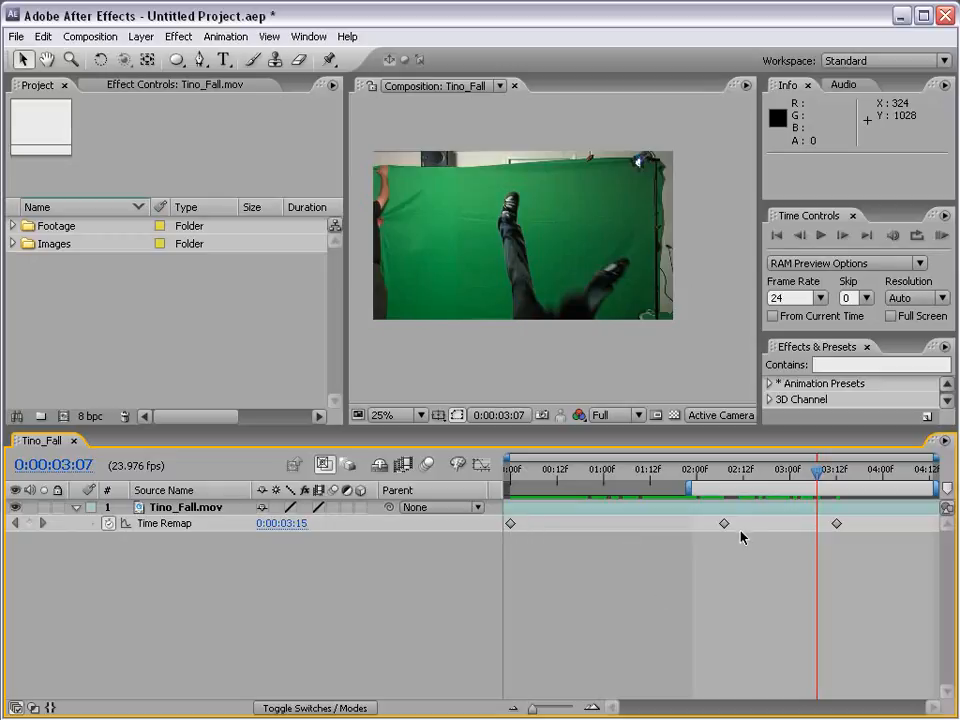
{"action": "left_click_drag", "start_coordinate": [723, 524], "coordinate": [603, 523]}
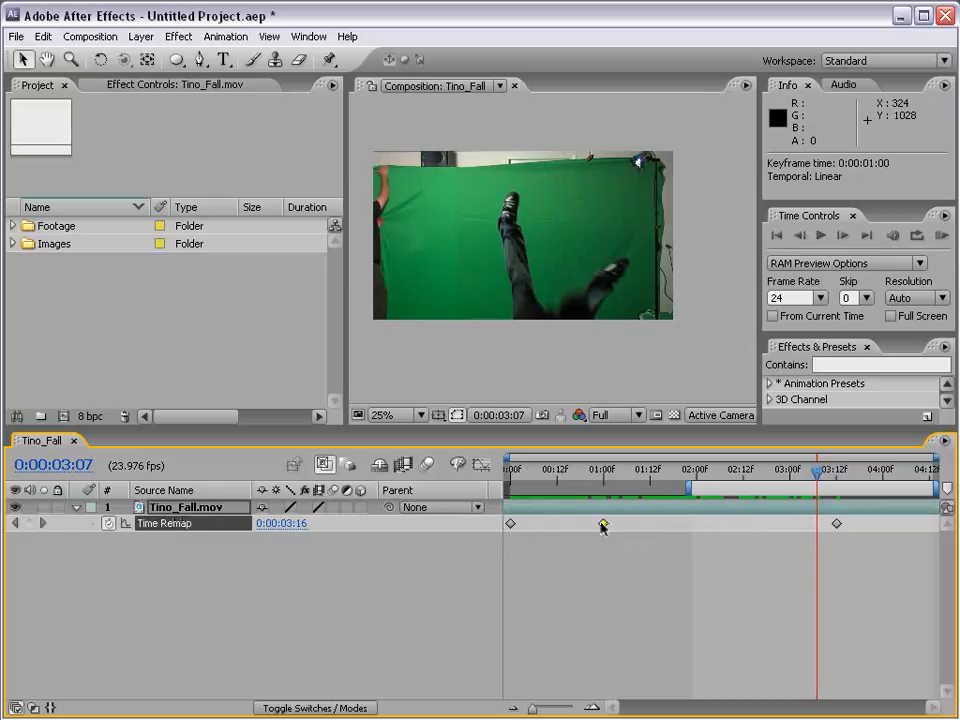
{"action": "left_click", "coordinate": [522, 476]}
{"action": "left_click_drag", "start_coordinate": [522, 476], "coordinate": [599, 476]}
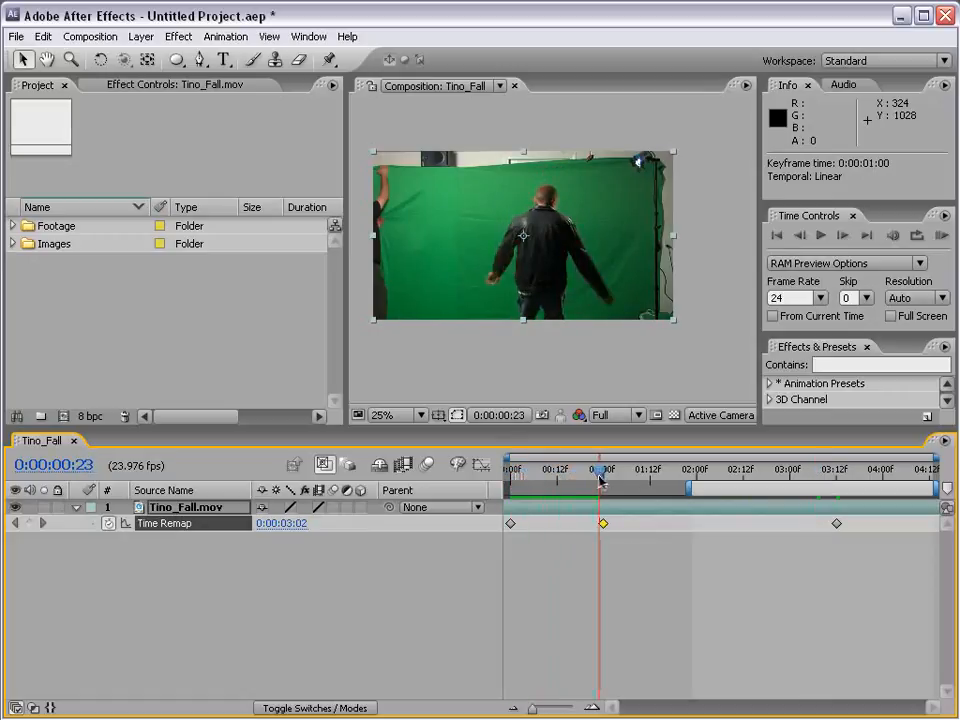
Step: Move the middle Time Remap keyframe to 0:00:00:13 and the last one to 0:00:04:09, checking the frames at both
{"action": "left_click_drag", "start_coordinate": [603, 523], "coordinate": [561, 523]}
{"action": "left_click_drag", "start_coordinate": [512, 476], "coordinate": [564, 477]}
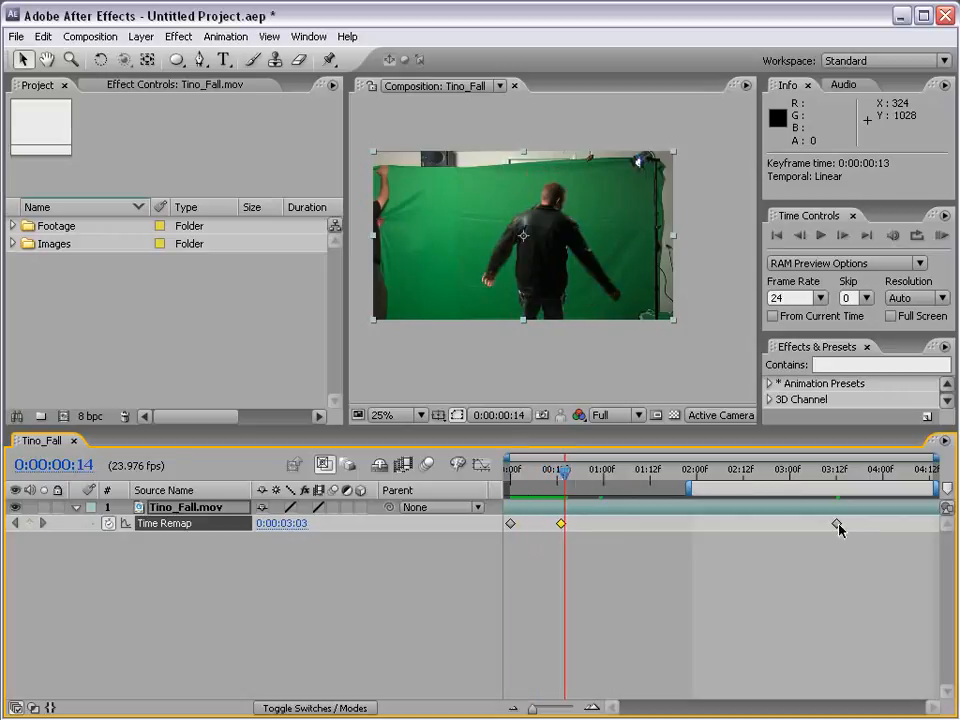
{"action": "left_click_drag", "start_coordinate": [837, 523], "coordinate": [917, 525]}
{"action": "mouse_move", "coordinate": [566, 478]}
{"action": "left_mouse_down"}
{"action": "mouse_move", "coordinate": [907, 482]}
{"action": "mouse_move", "coordinate": [550, 485]}
{"action": "mouse_move", "coordinate": [560, 478]}
{"action": "left_mouse_up"}
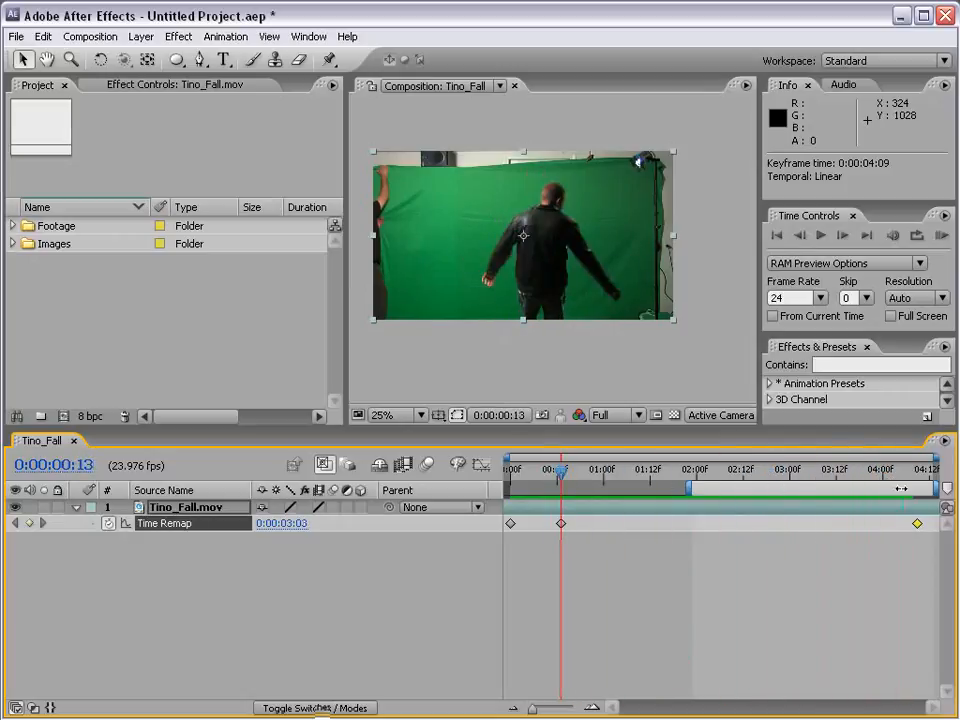
{"action": "key", "text": "k"}
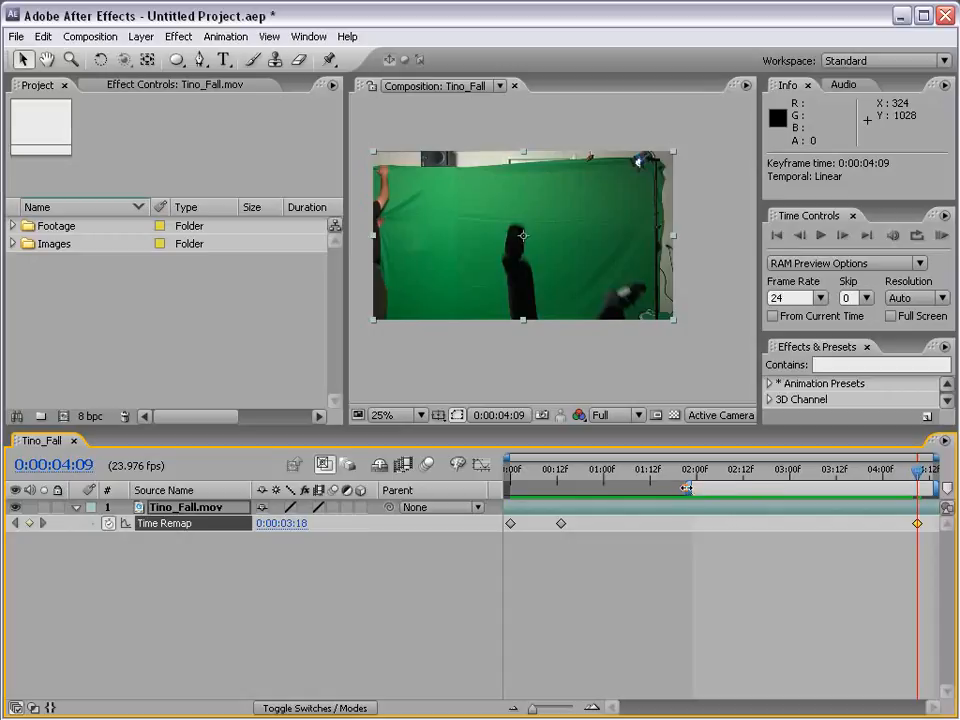
Step: Extend the work area to the full composition and play a RAM preview of the remapped footage with frame blending enabled
{"action": "double_click", "coordinate": [686, 494]}
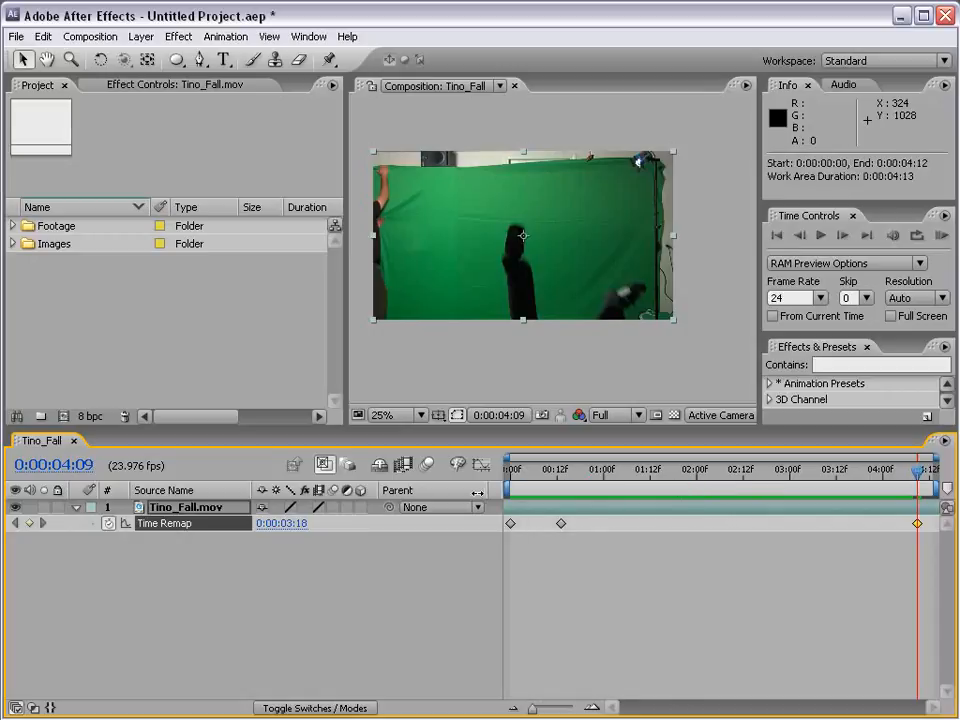
{"action": "left_click", "coordinate": [404, 466]}
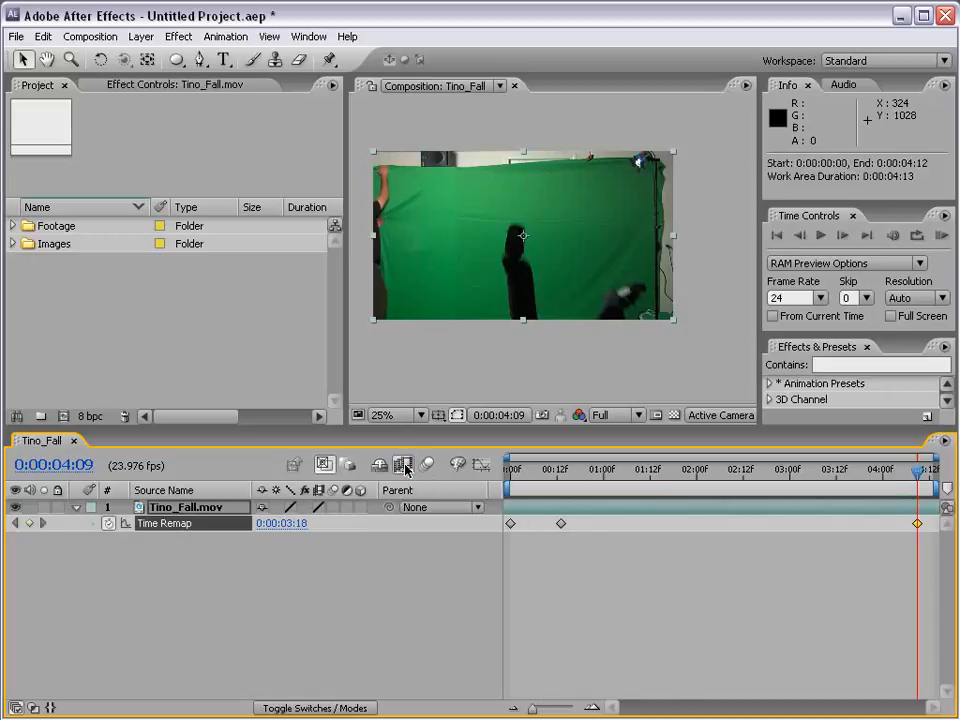
{"action": "left_click", "coordinate": [941, 237]}
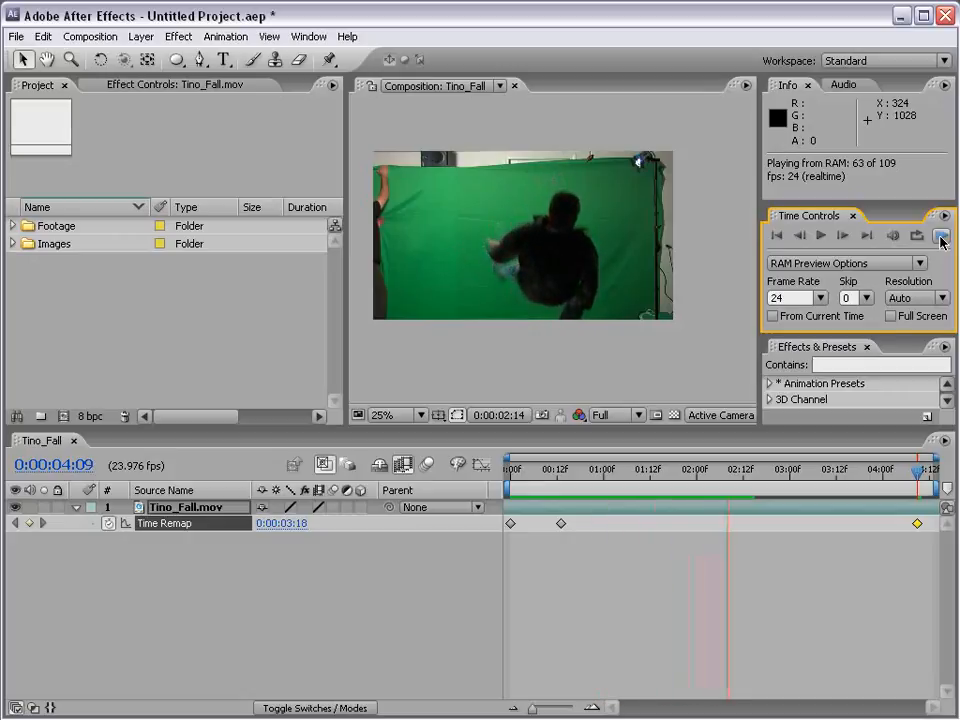
{"action": "left_click", "coordinate": [941, 237]}
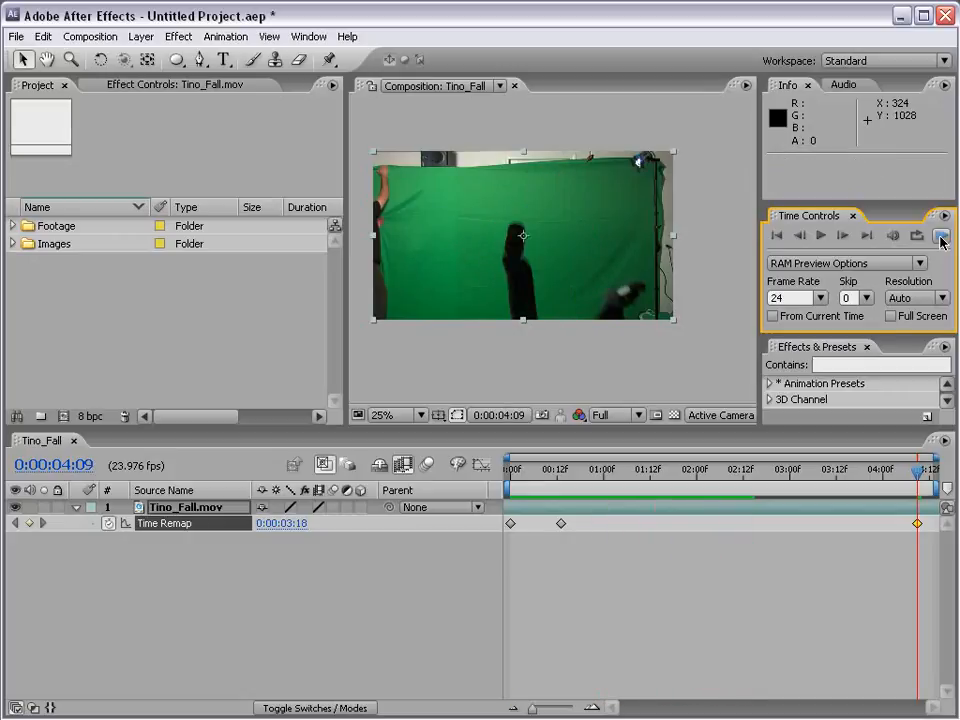
{"action": "left_click", "coordinate": [555, 565]}
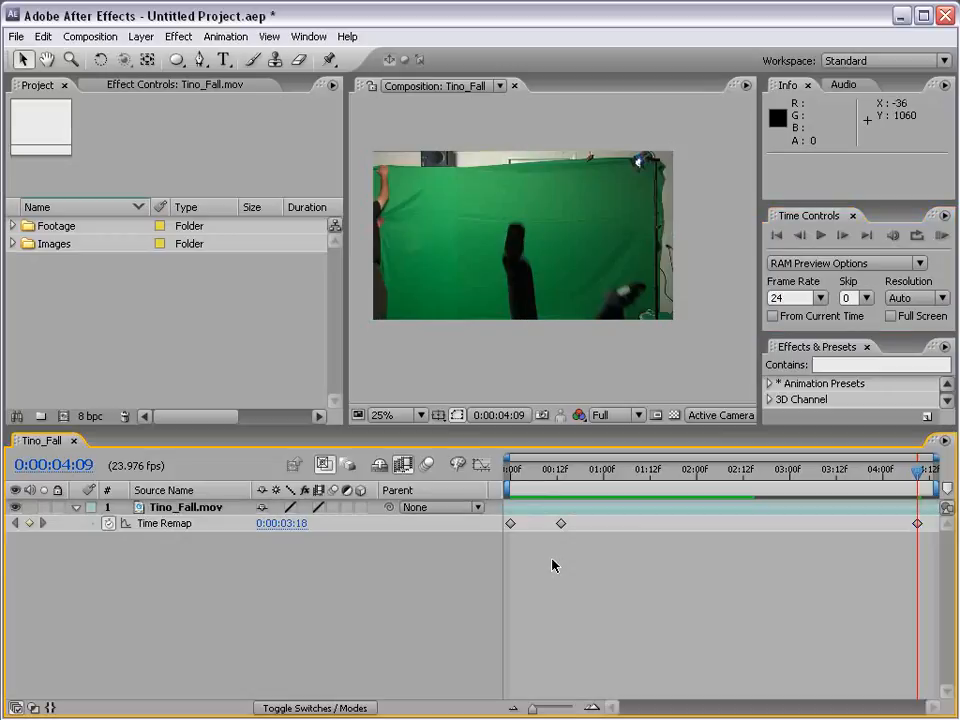